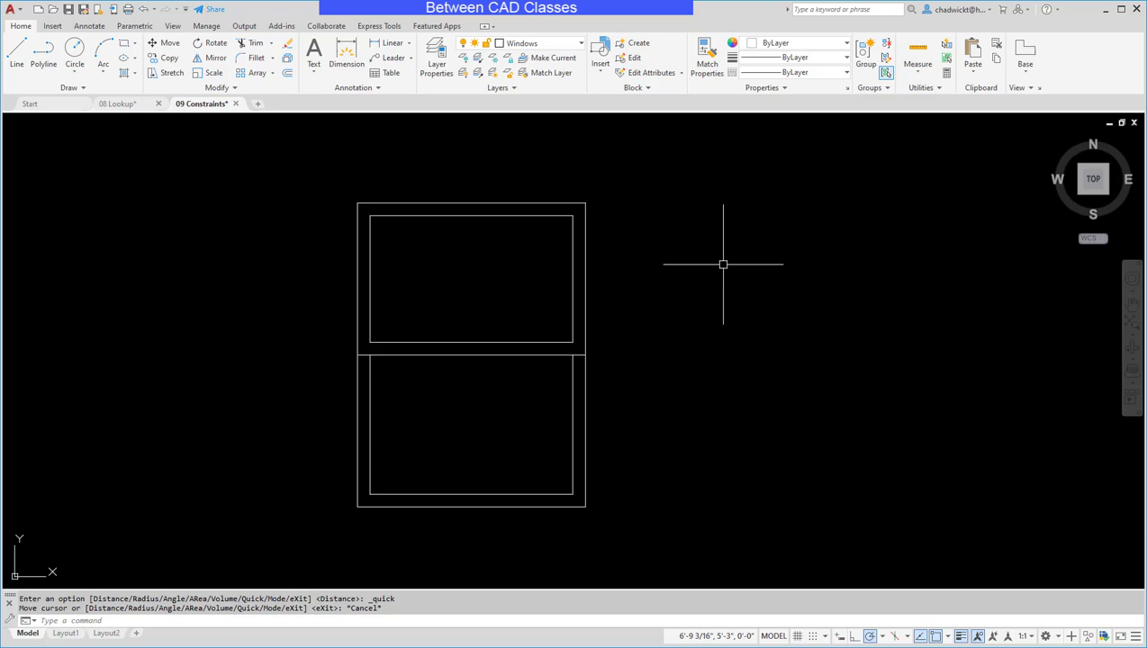
- Open the Double Hung Window block in the Block Editor and auto-constrain all of its geometry
double_click(534, 213)
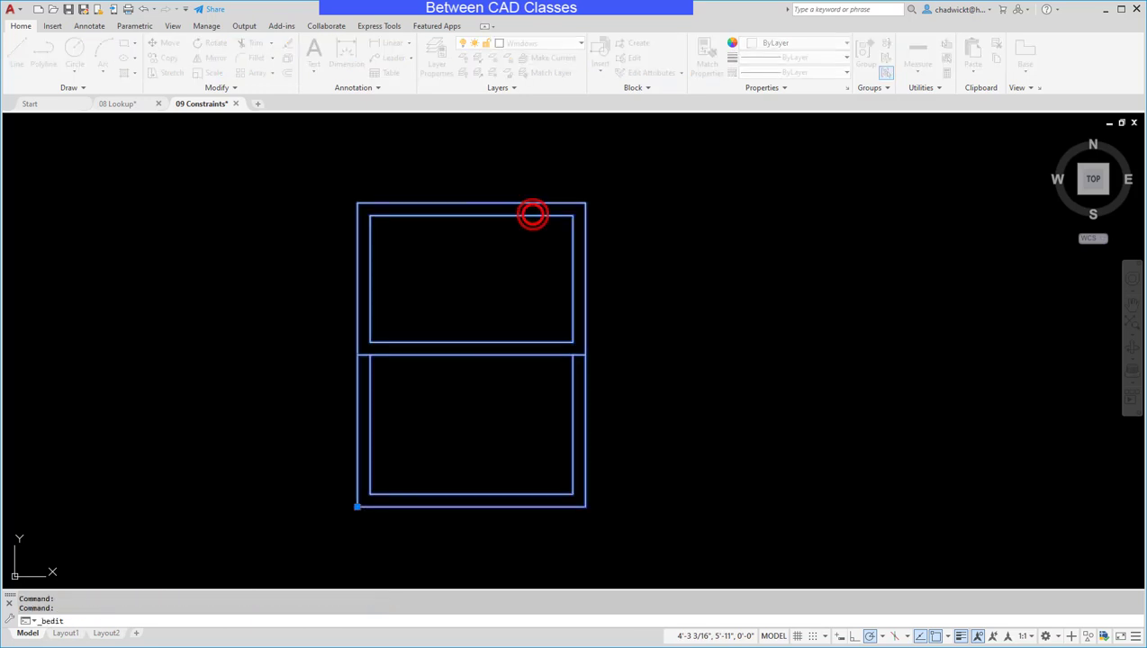
left_click(599, 414)
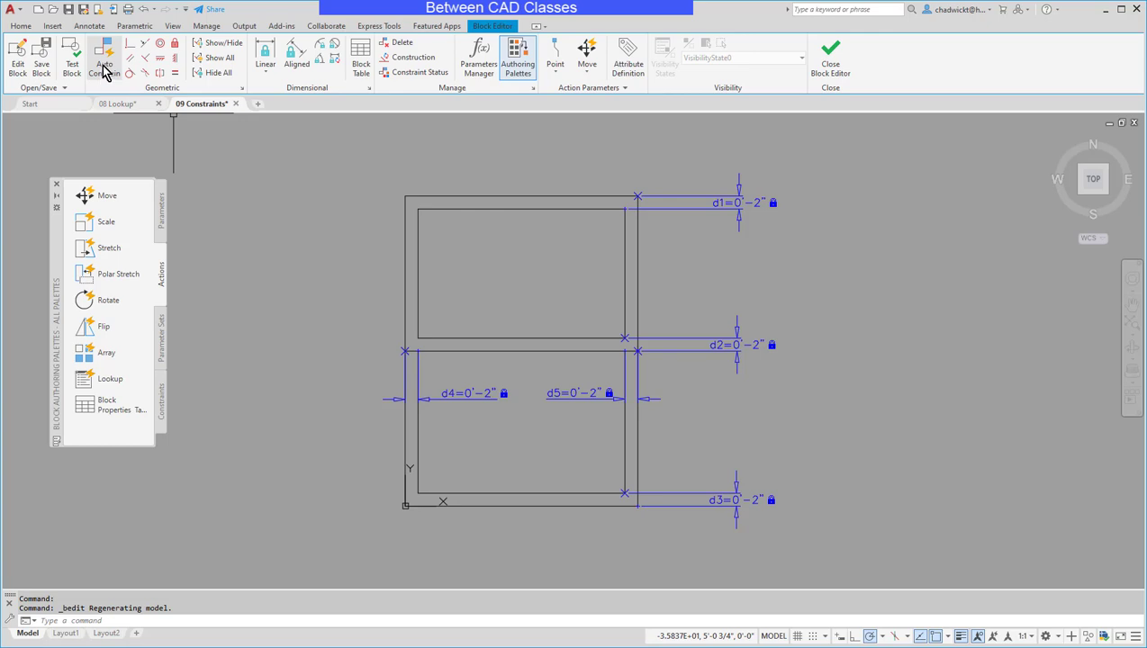
left_click(104, 70)
left_click(325, 160)
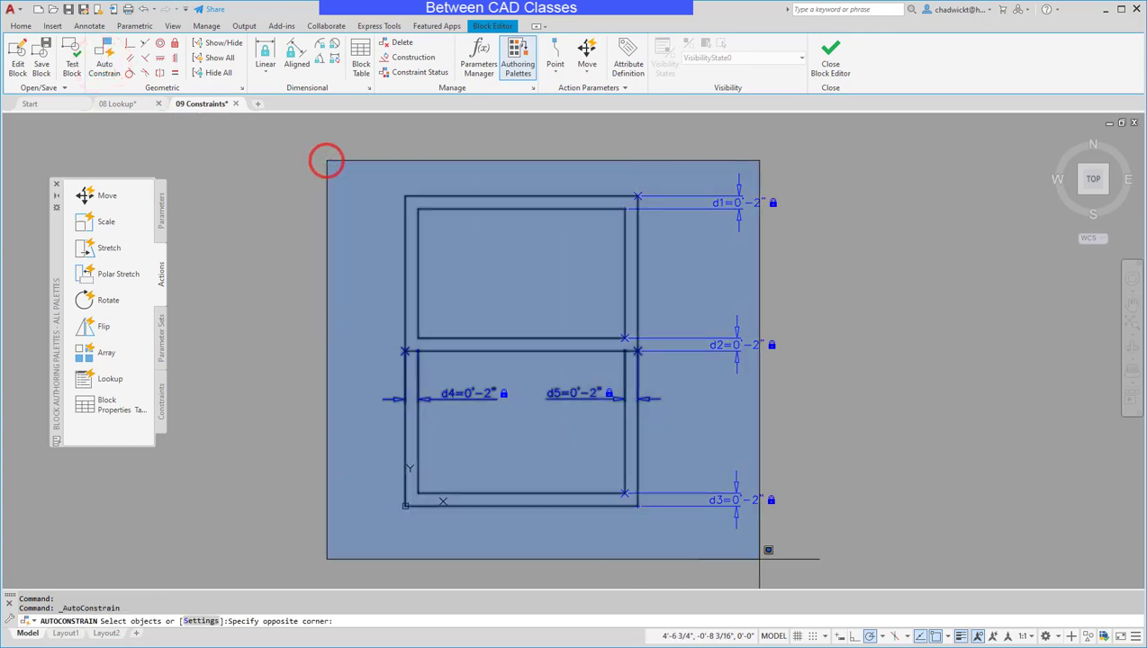
left_click(810, 553)
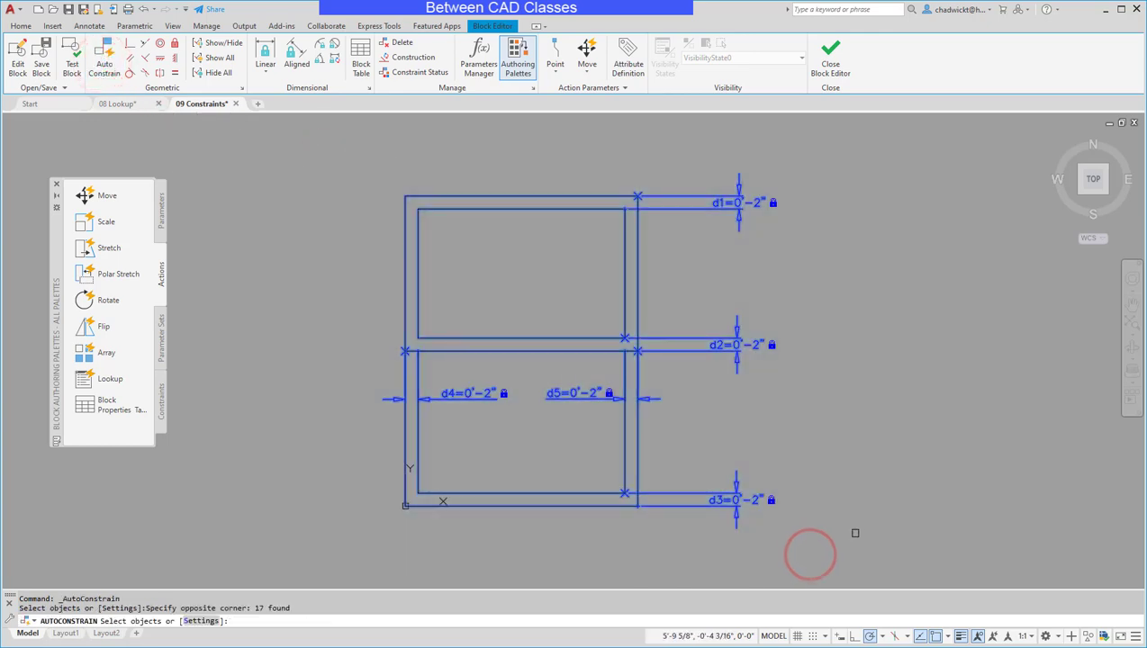
key("Return")
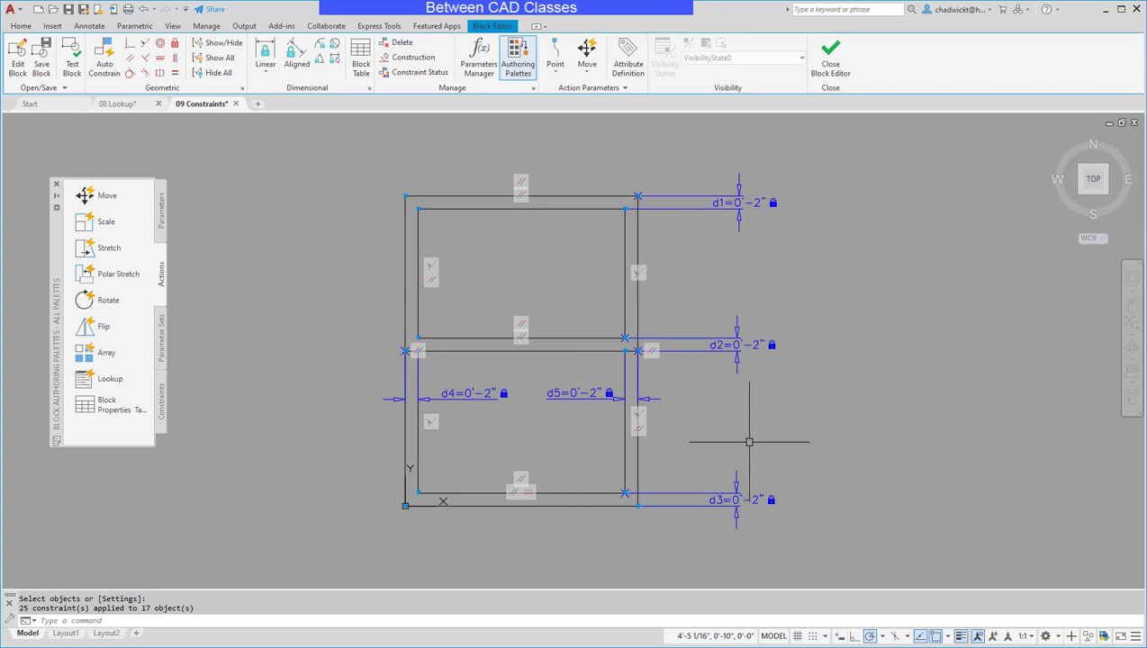
- Test the constraints by stretching the window frame's upper-right corner outward, and undo the stretch
left_click(638, 232)
left_click(637, 197)
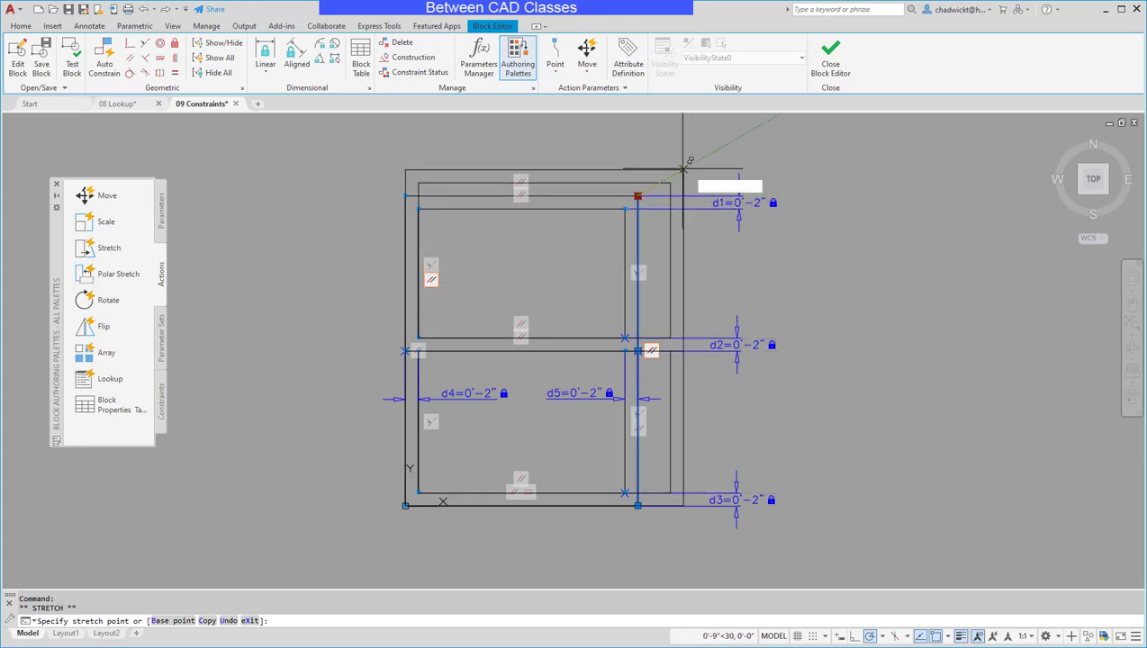
left_click(957, 159)
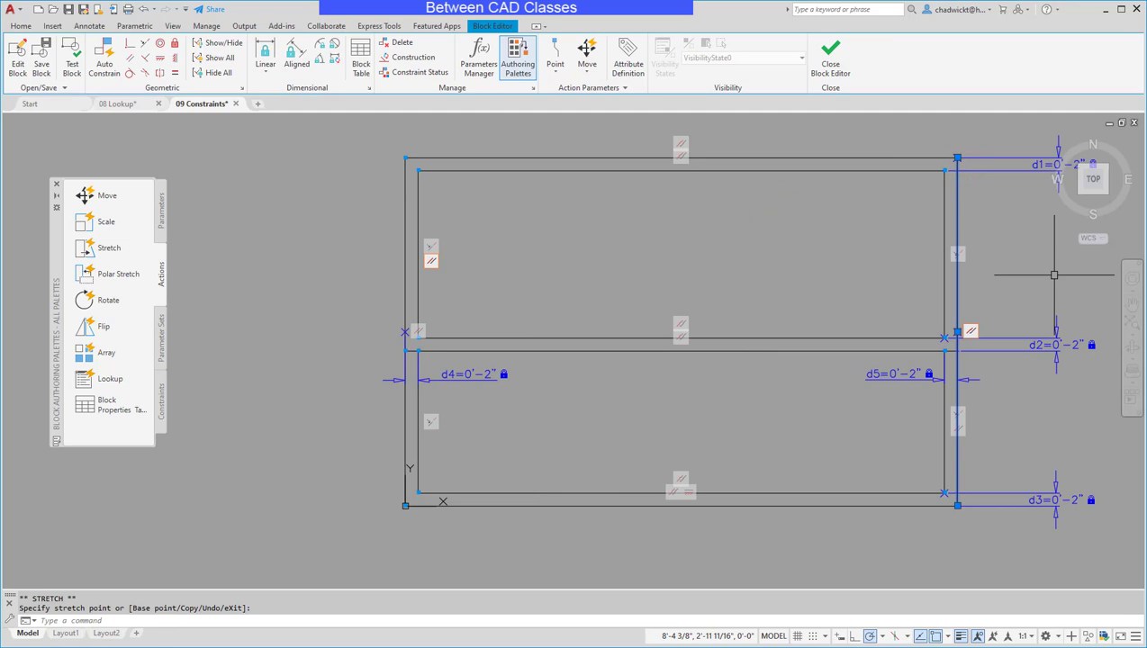
key("ctrl+z")
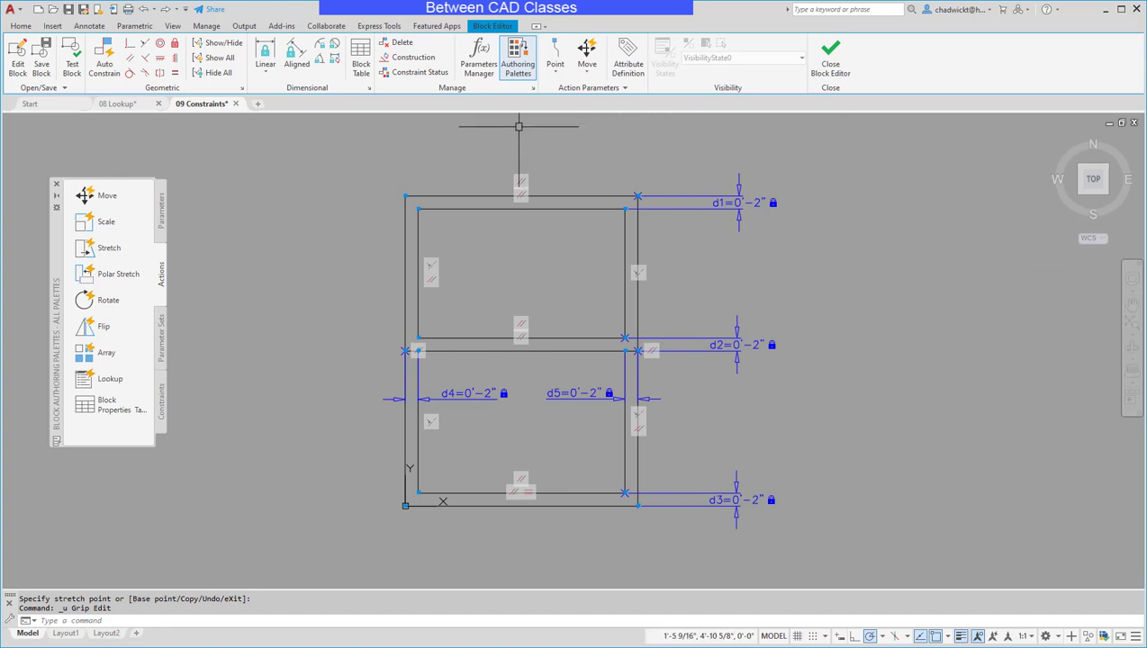
left_click(483, 68)
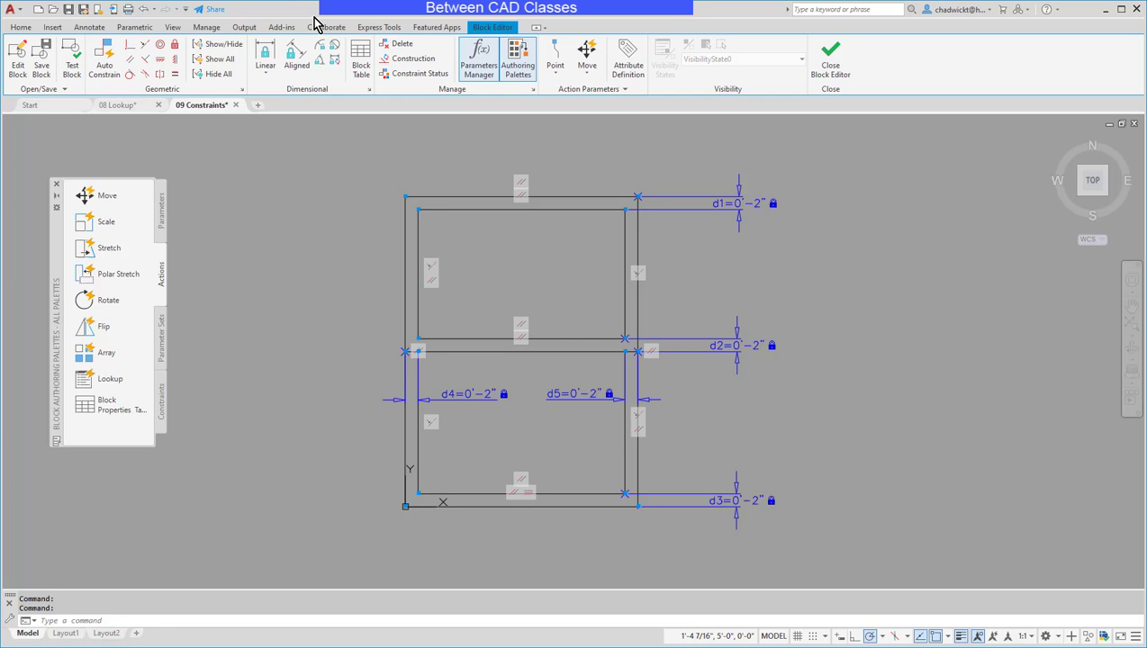
left_click(478, 59)
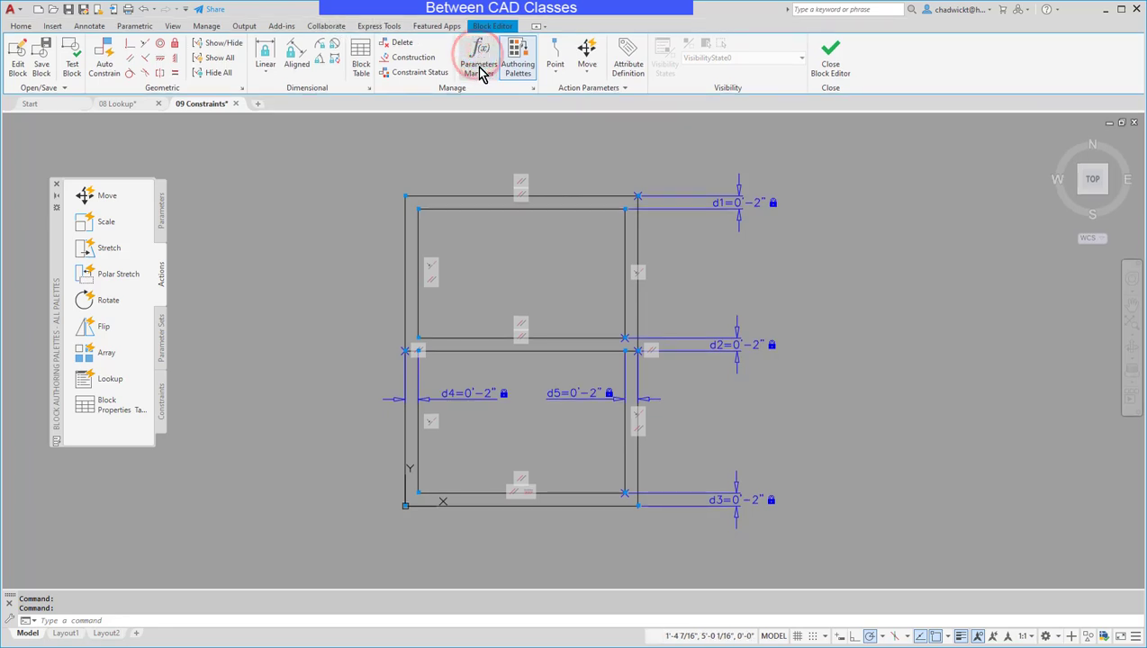
left_click(478, 63)
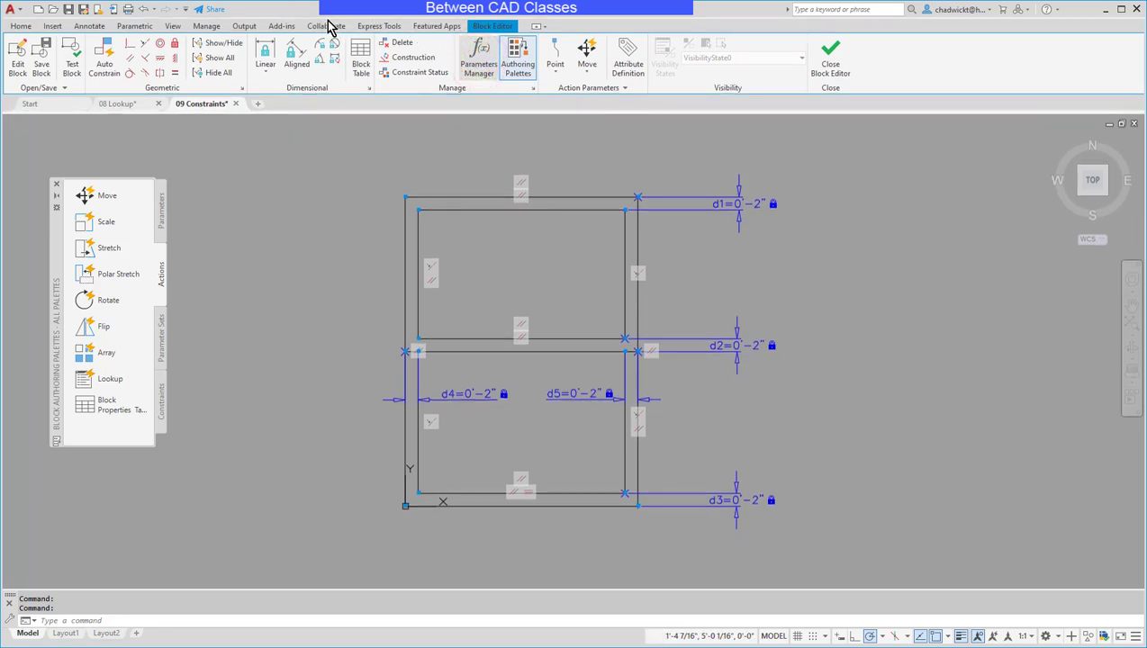
left_click(483, 65)
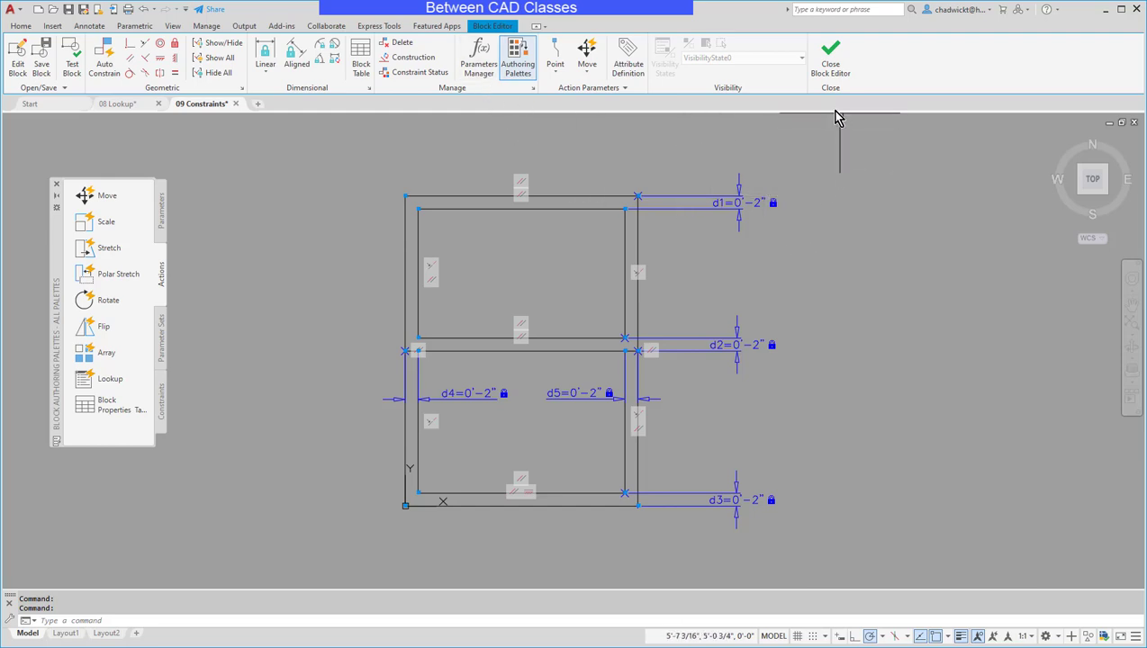
- Close the Block Editor and save the changes to the window block
left_click(829, 69)
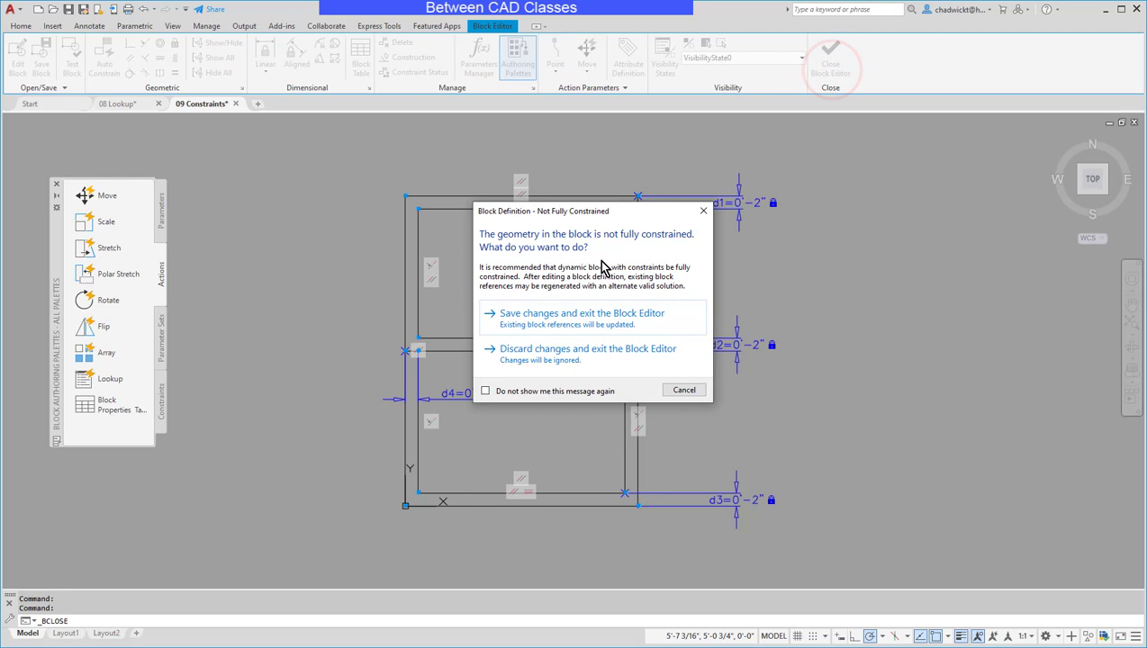
left_click(559, 315)
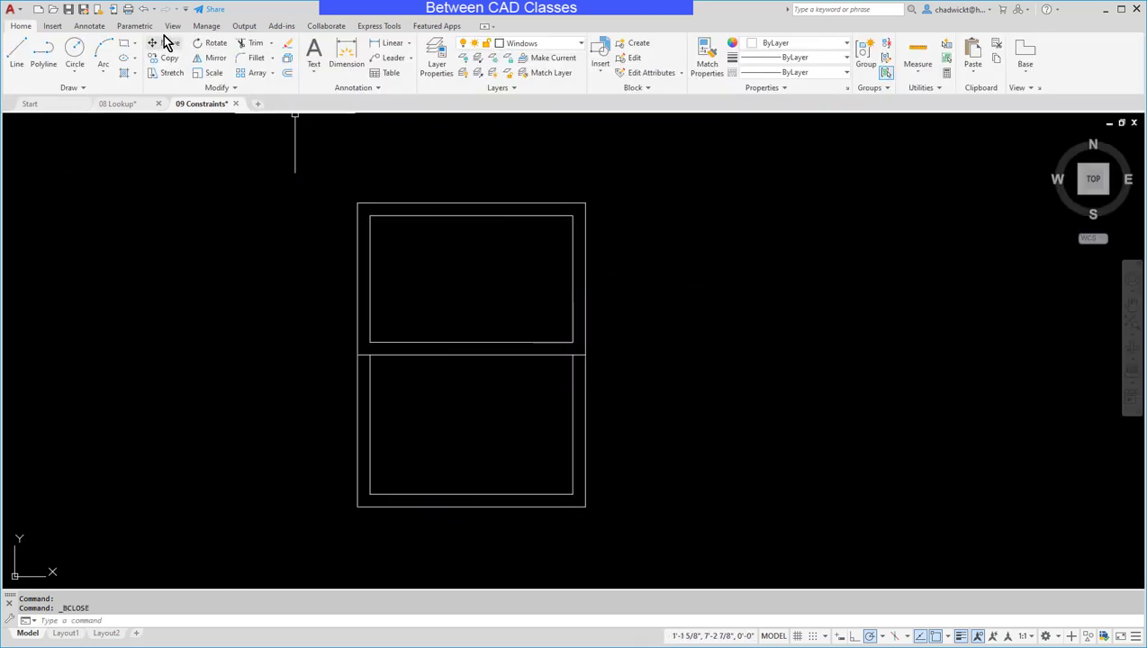
- Show the Parameters Manager in the drawing and place it as a floating palette beside the window block
left_click(135, 25)
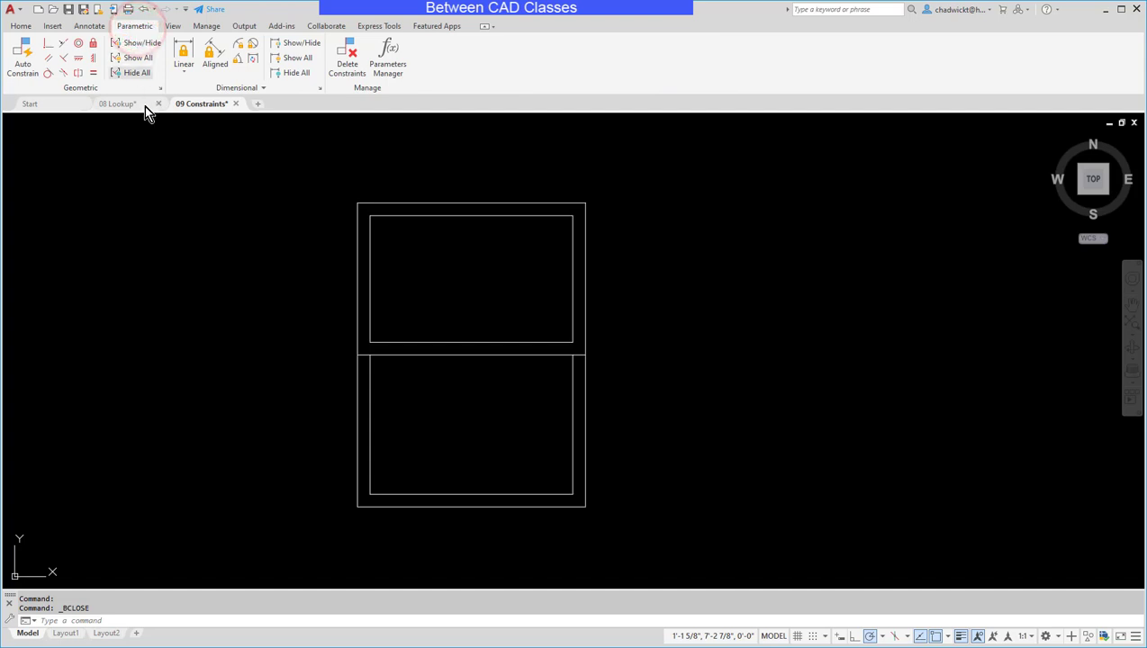
left_click(393, 64)
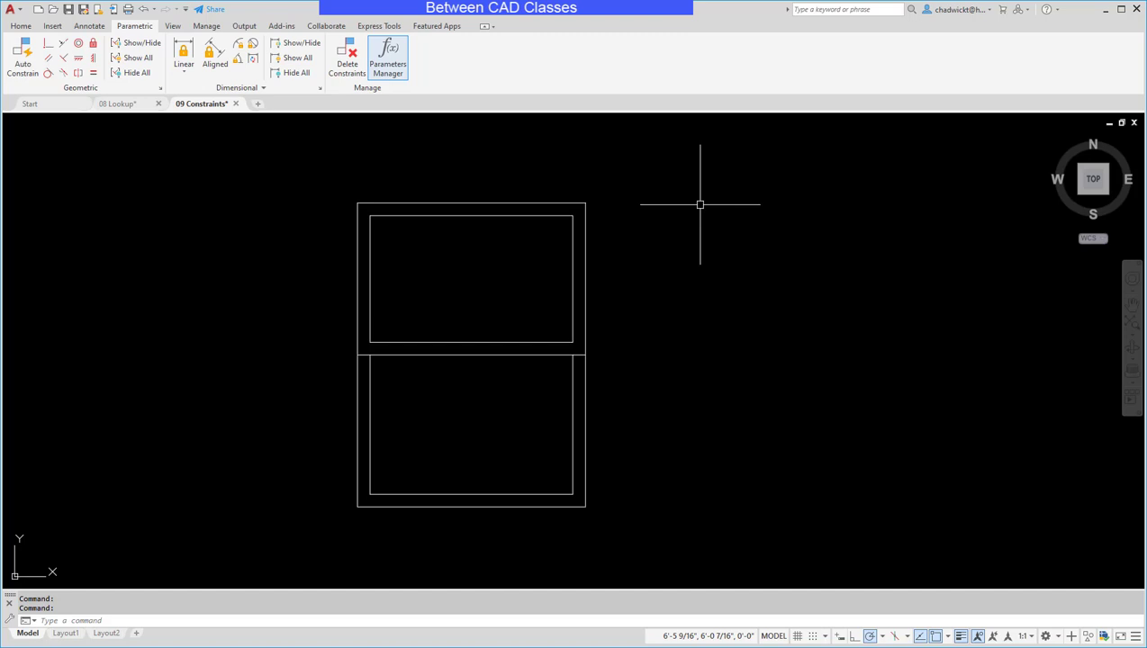
left_click(451, 143)
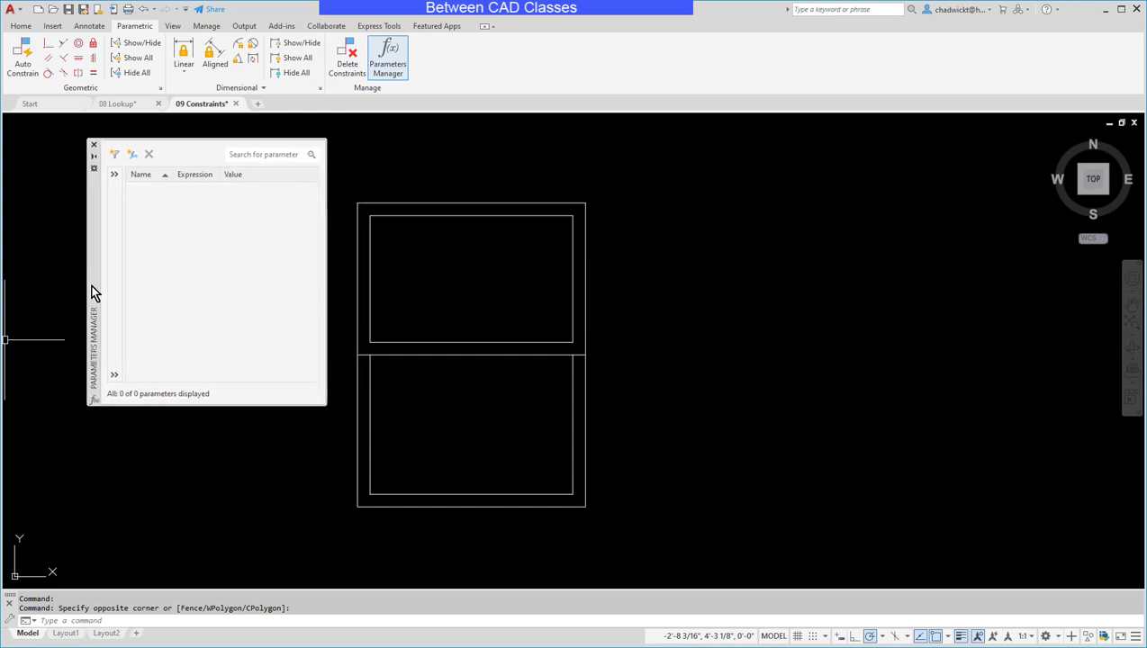
left_click_drag(82, 301, 100, 297)
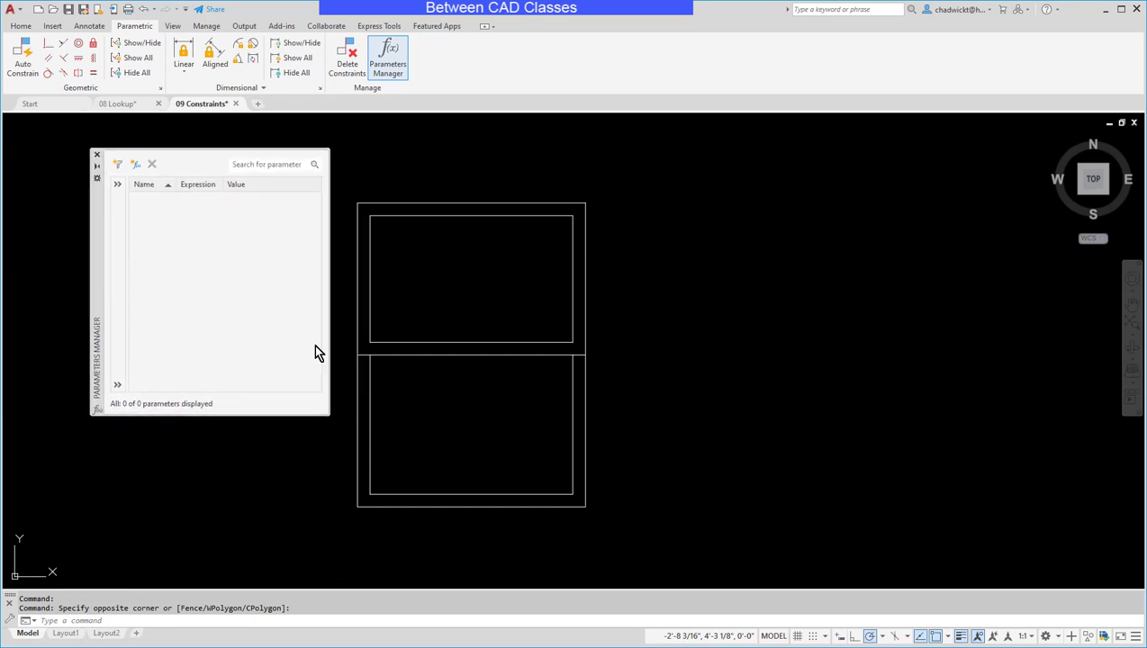
left_click(760, 171)
left_click(707, 155)
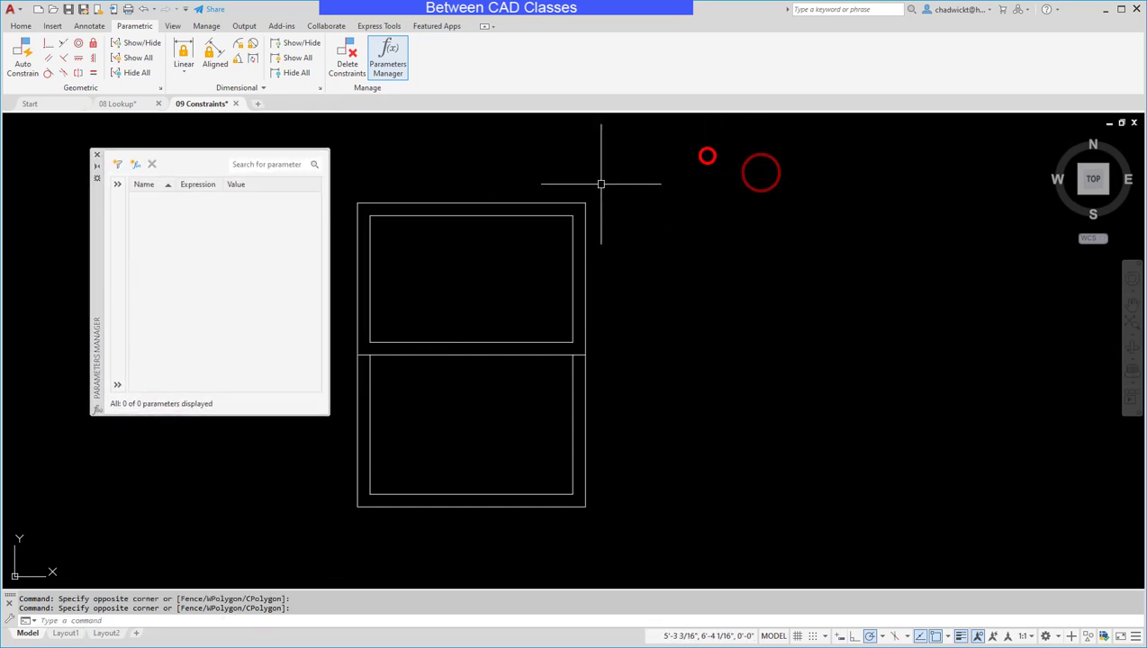
- Reopen the Double Hung Window block for editing, and float the Parameters Manager beside the geometry, enlarged vertically
double_click(515, 203)
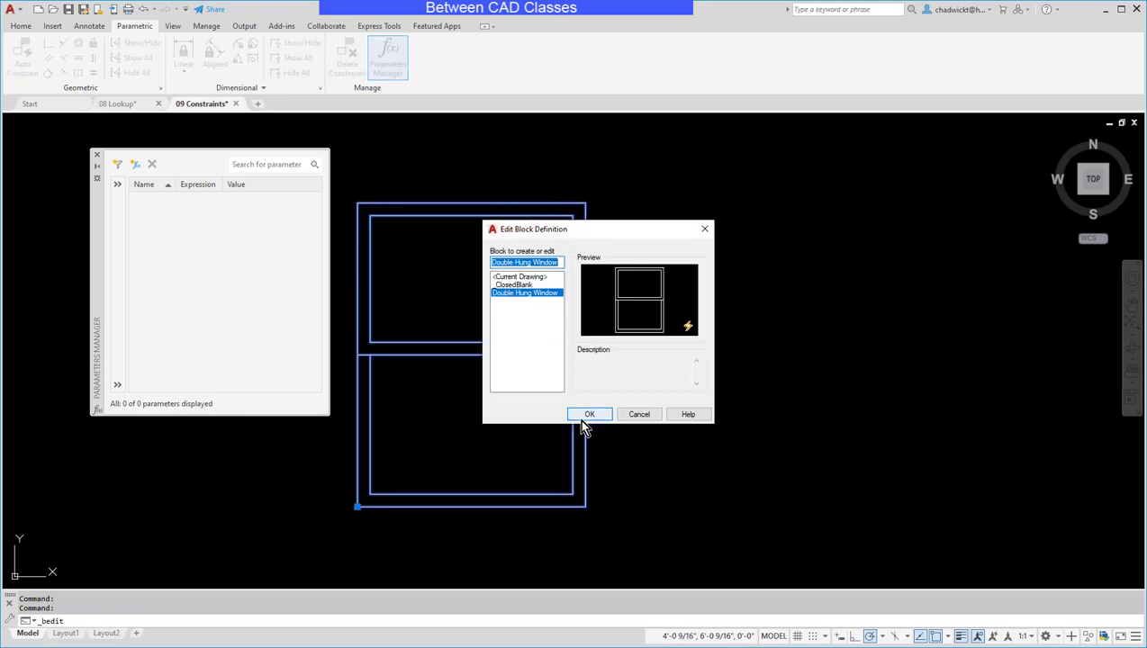
left_click(589, 415)
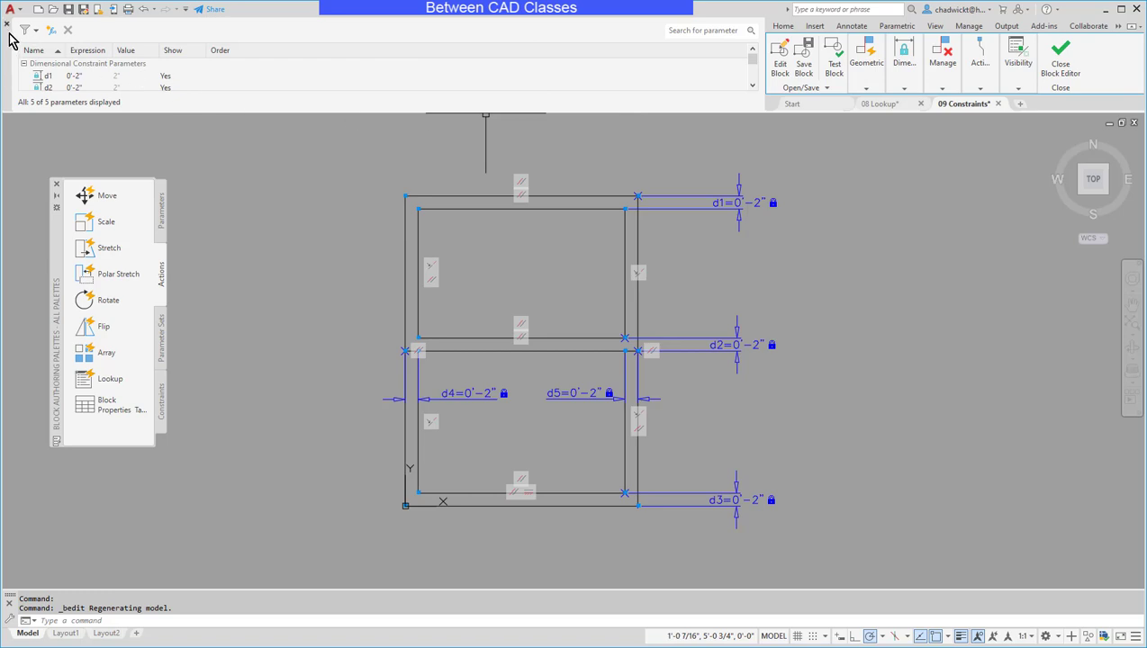
left_click_drag(4, 51, 218, 176)
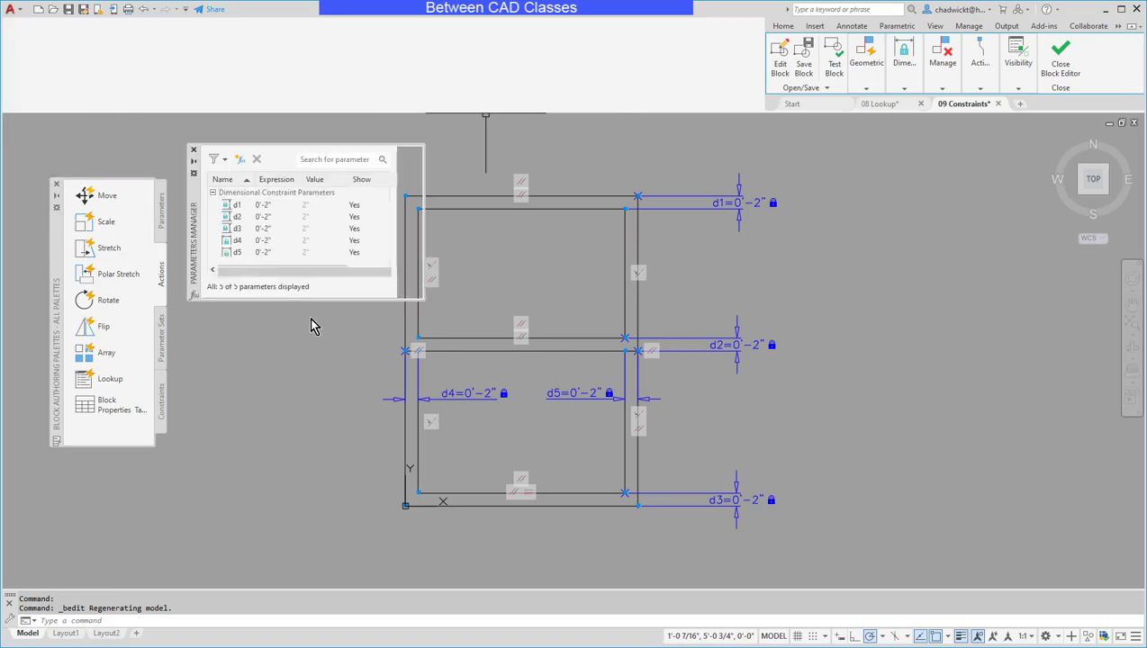
left_click_drag(311, 301, 318, 463)
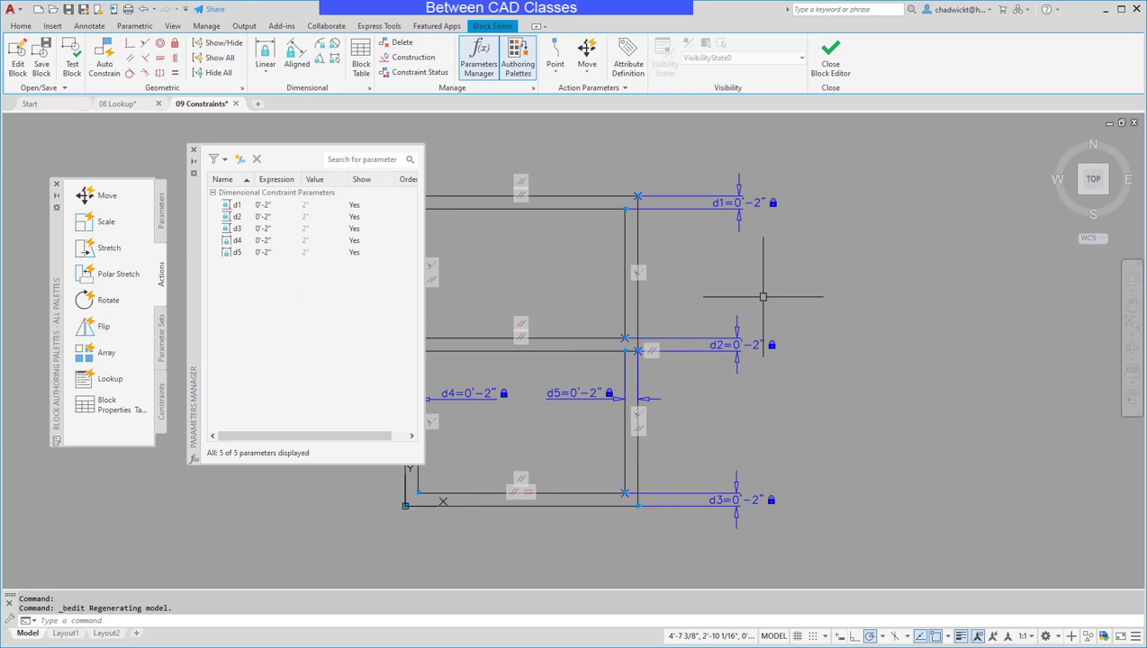
mouse_move(720, 399)
middle_mouse_down()
mouse_move(784, 403)
mouse_move(852, 384)
middle_mouse_up()
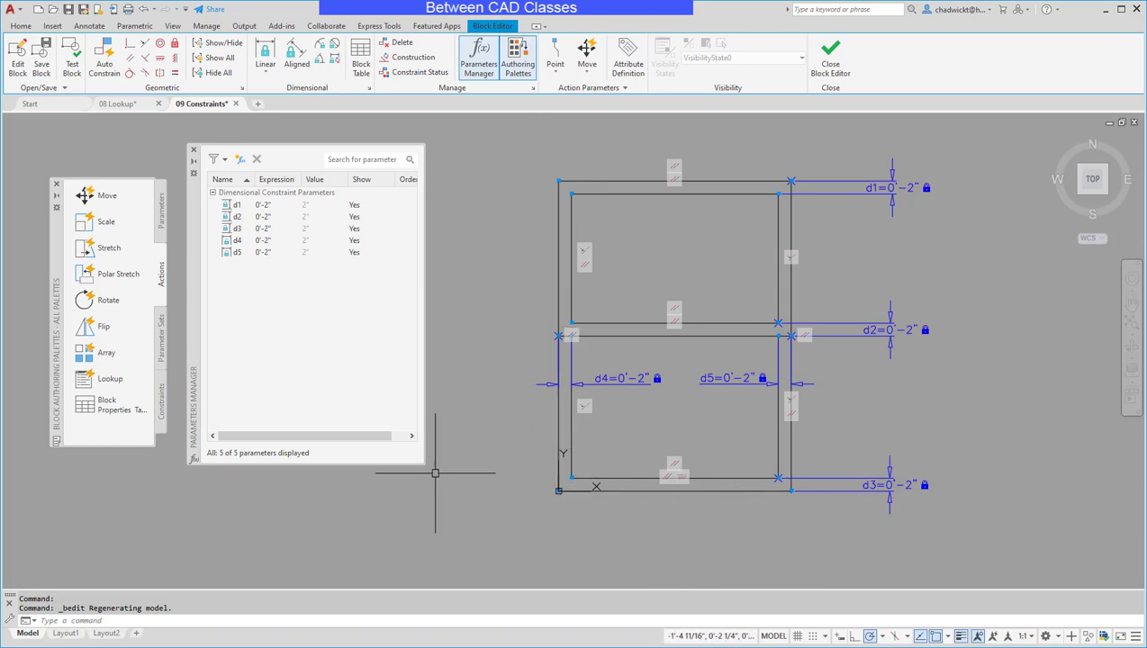
- Add a user parameter named WIDTH with the expression 36, and widen the name column to show it fully
left_click(241, 162)
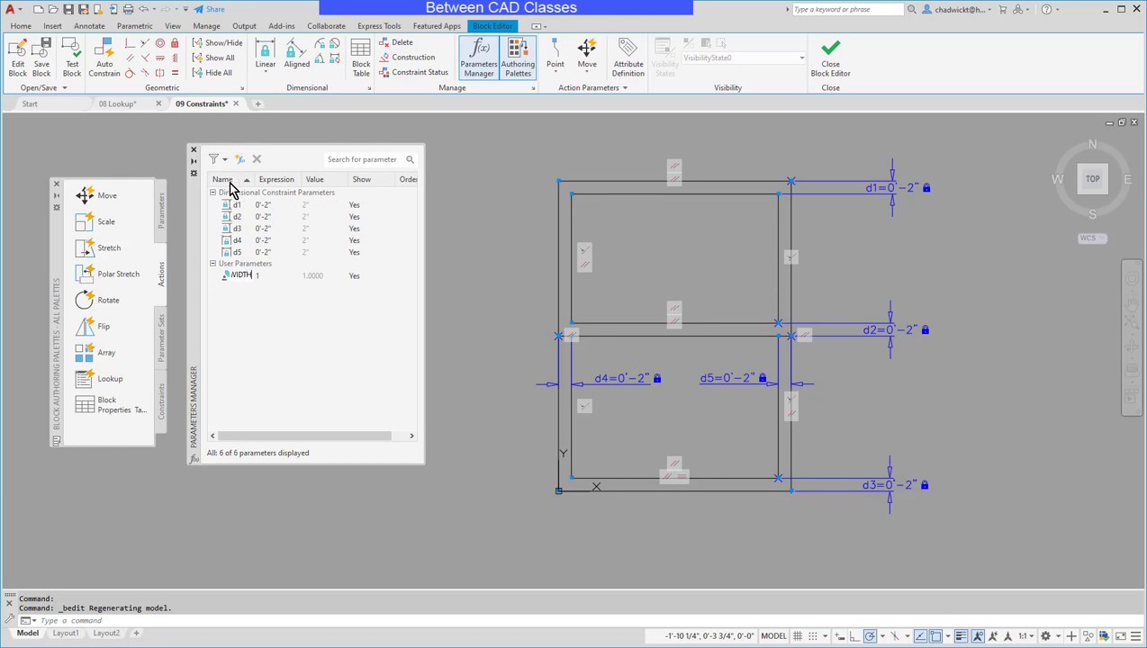
left_click(263, 282)
left_click(262, 280)
left_click(260, 278)
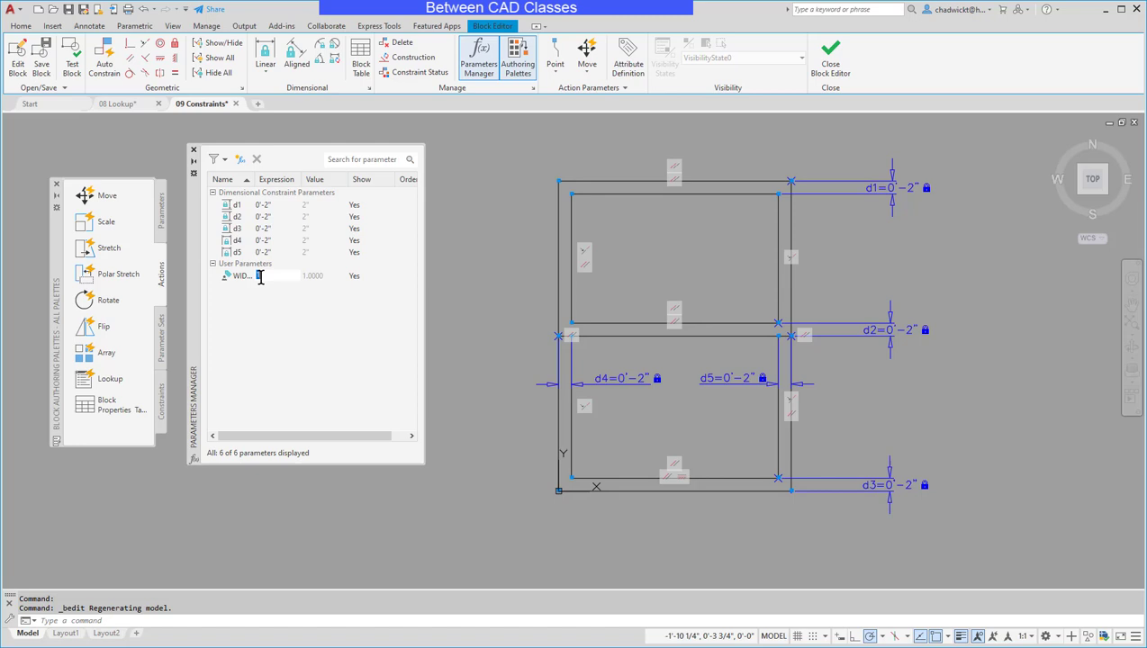
type("36")
key("Return")
left_click_drag(254, 179, 272, 179)
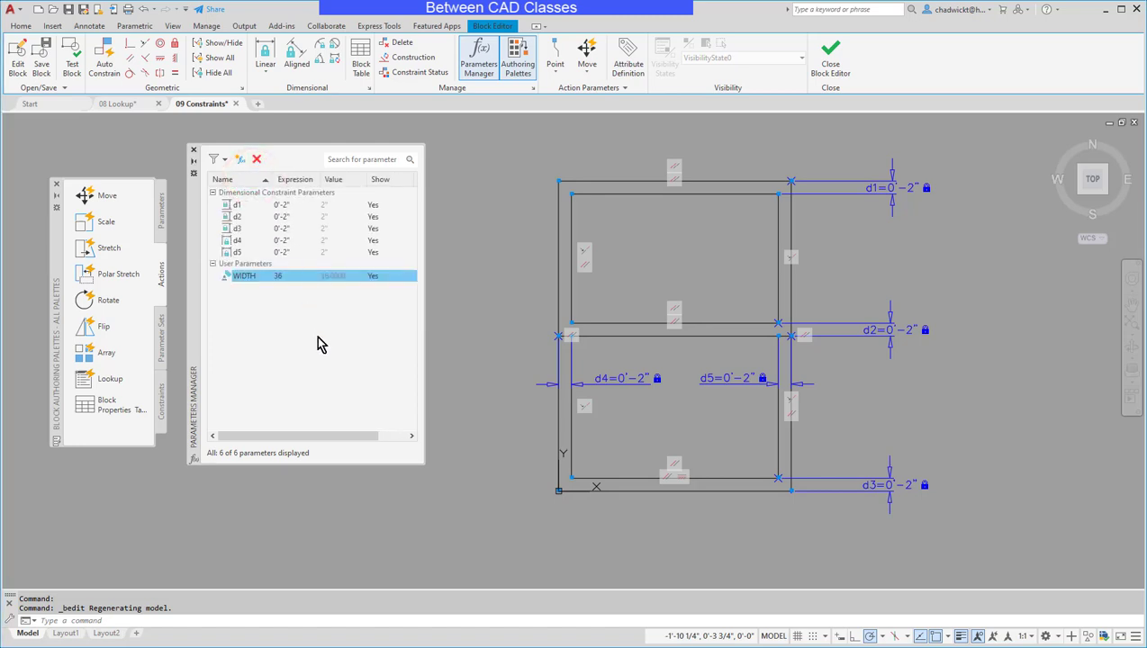
left_click(289, 320)
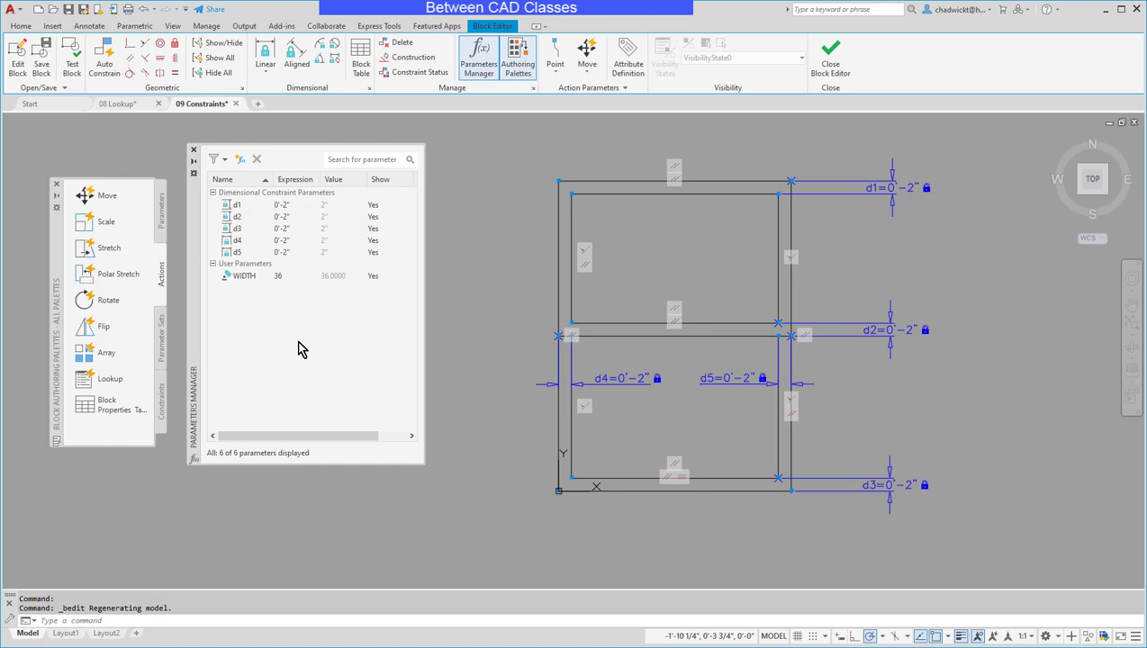
- Add a second user parameter named HEIGHT with the expression 48
left_click(241, 160)
type("HEIGHT")
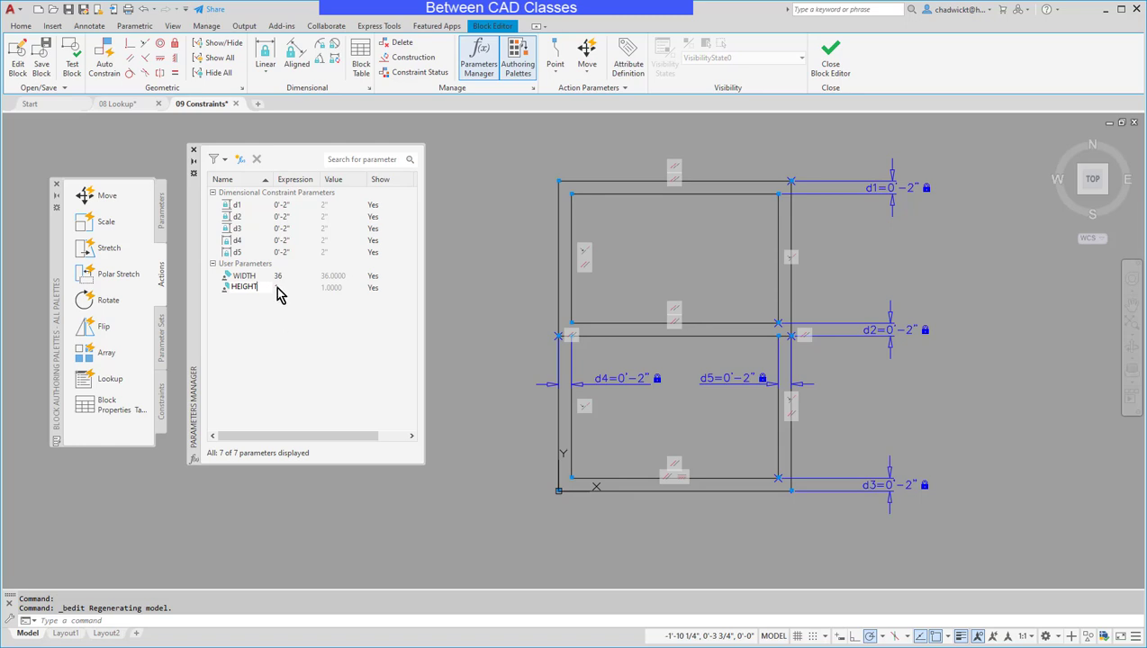
left_click(276, 288)
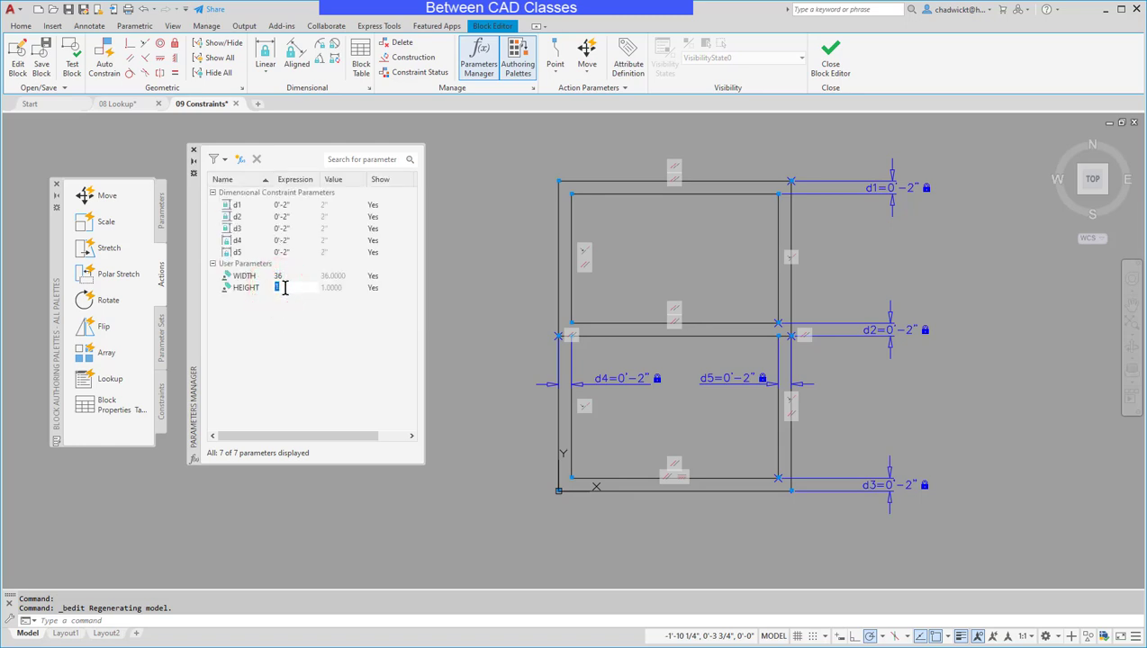
key("Return")
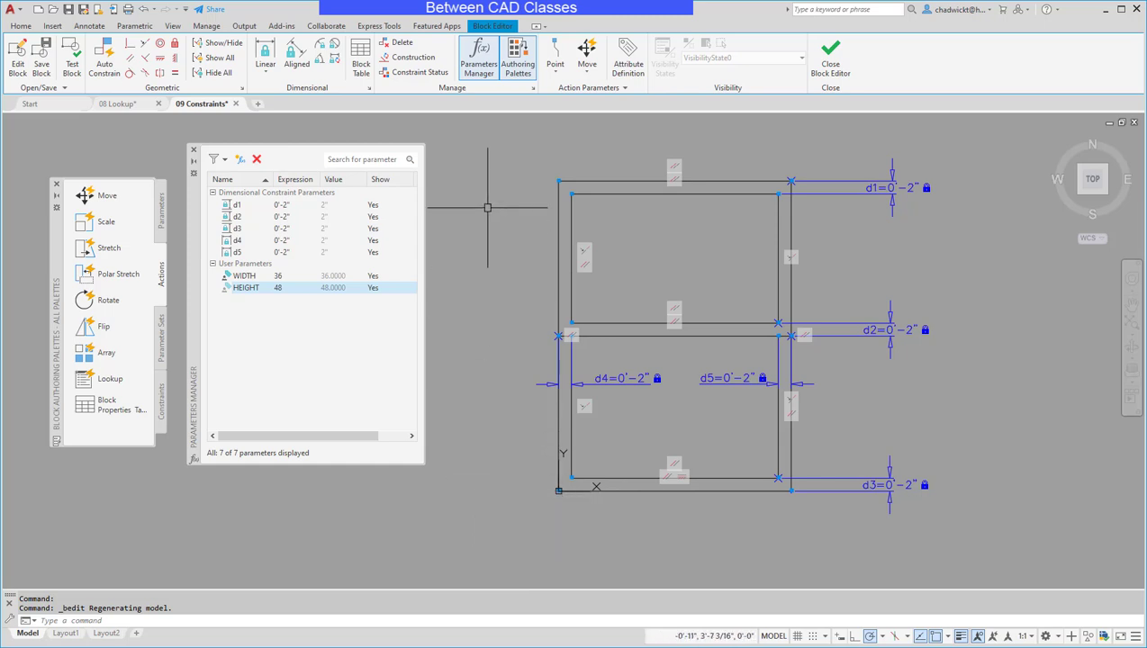
- Add a linear dimensional constraint between the frame's two lower outer corners, placed below the window, with the expression WIDTH
left_click(264, 57)
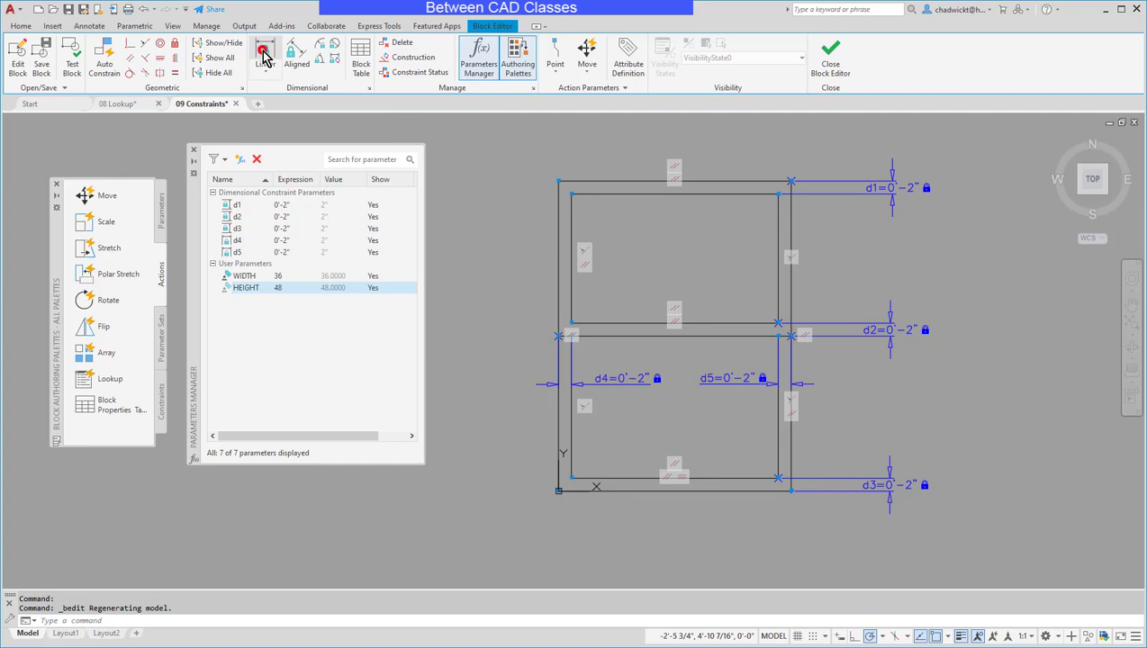
left_click(558, 491)
left_click(790, 490)
left_click(715, 543)
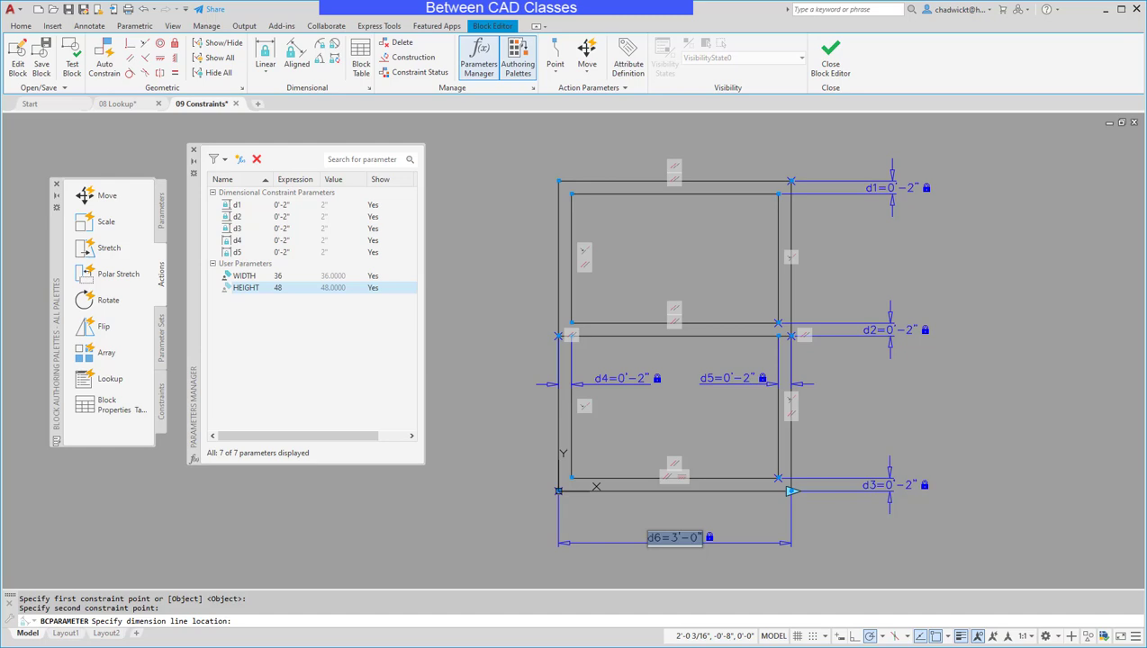
type("WIDTH")
key("Return")
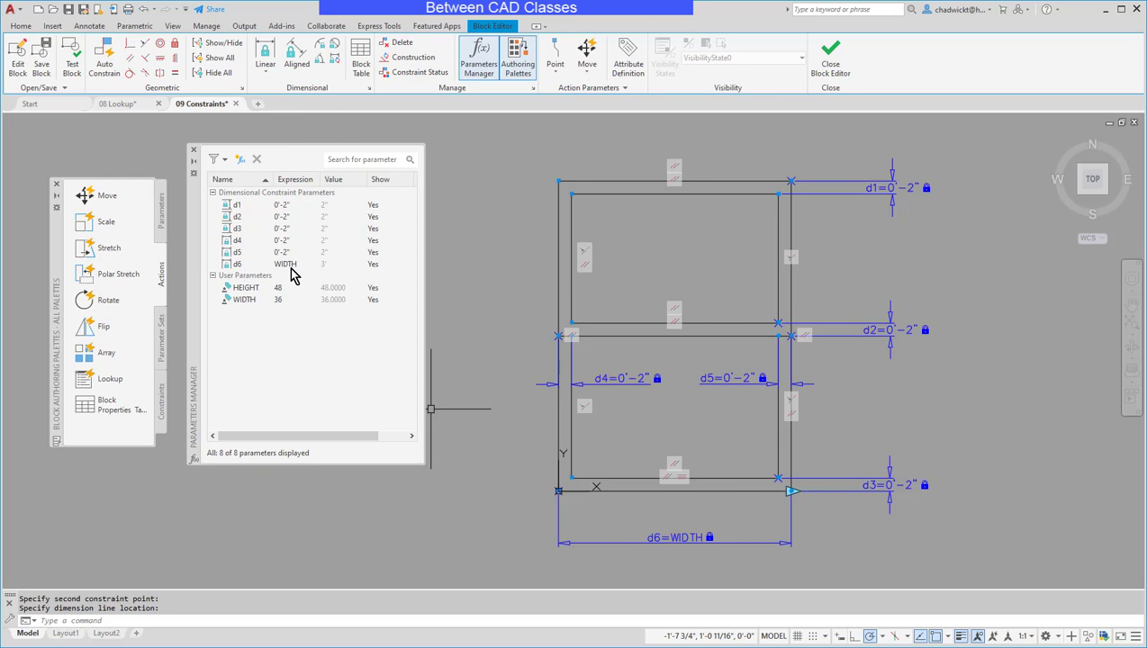
- Add a linear dimensional constraint between the frame's lower-left and upper-left outer corners, placed left of the window, with the expression HEIGHT
left_click(265, 56)
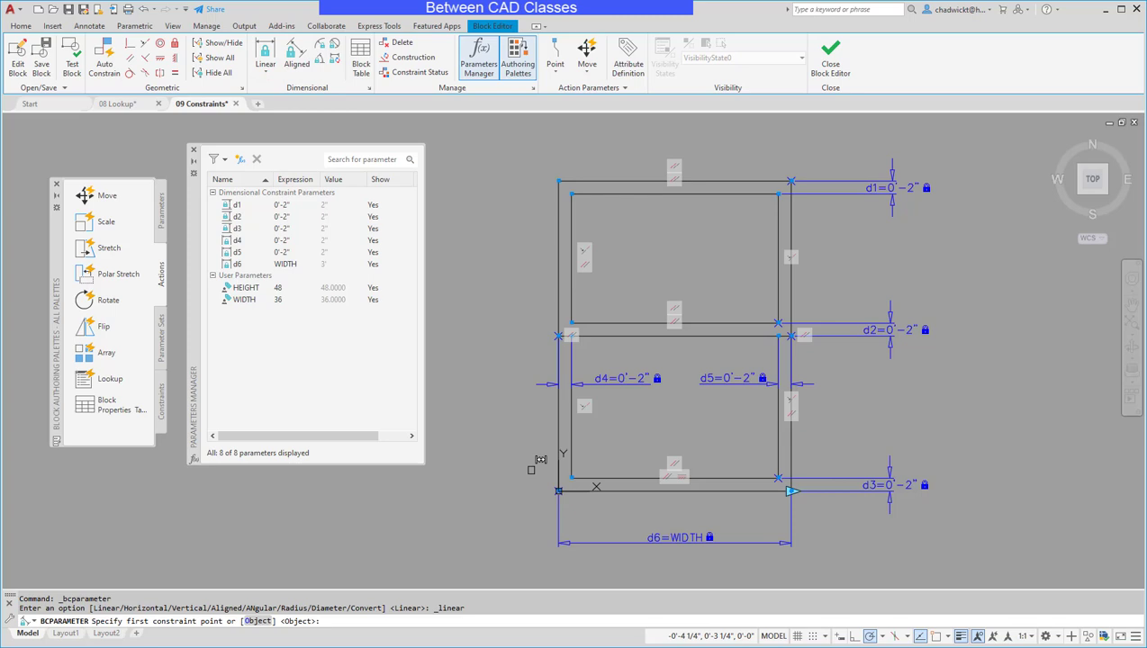
left_click(556, 490)
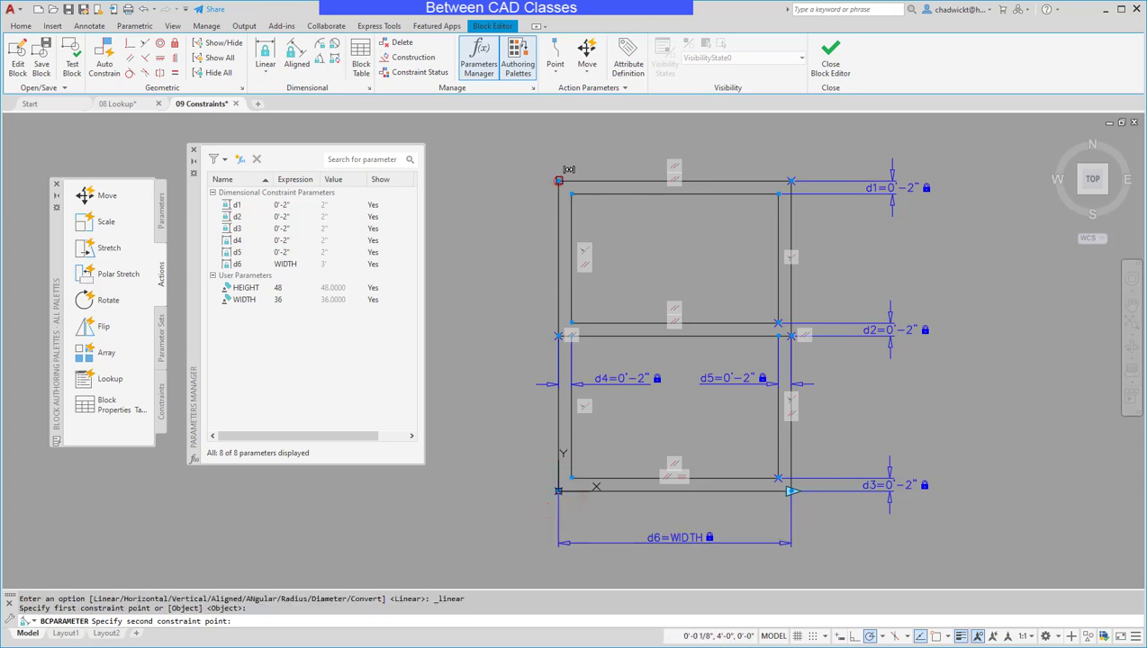
left_click(558, 180)
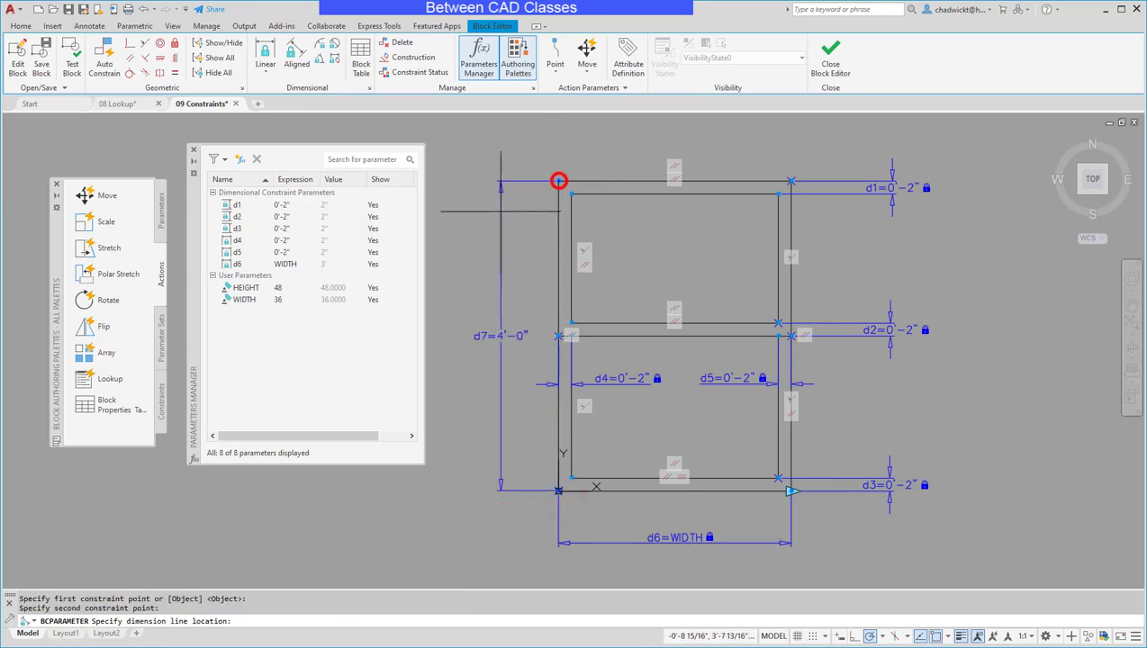
left_click(507, 261)
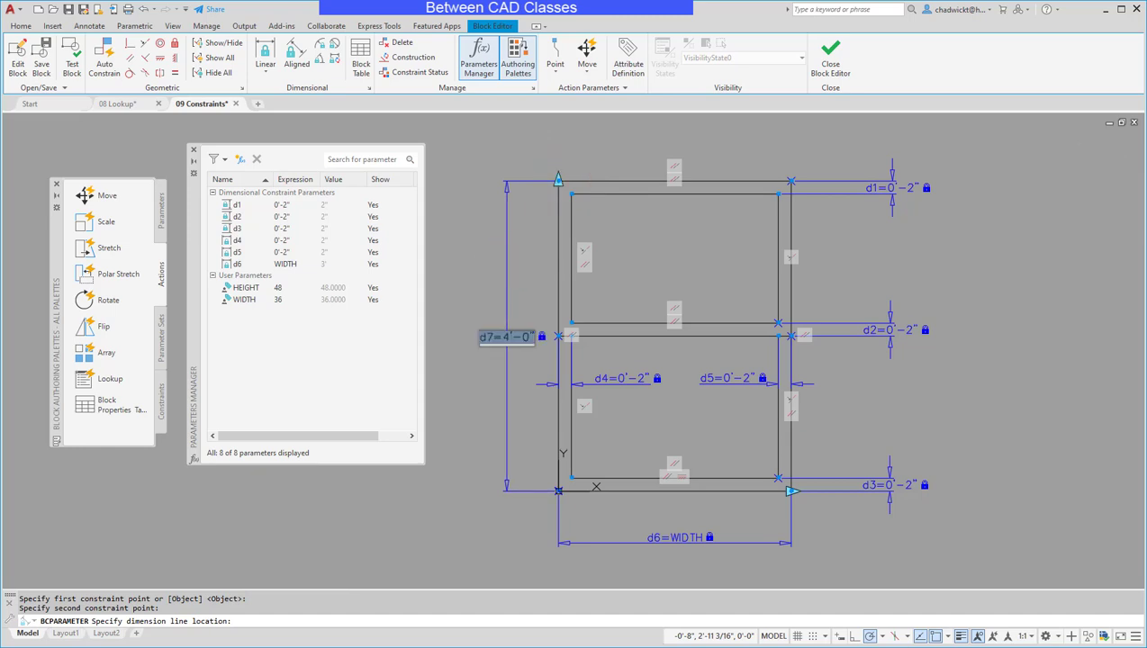
type("HEIGH")
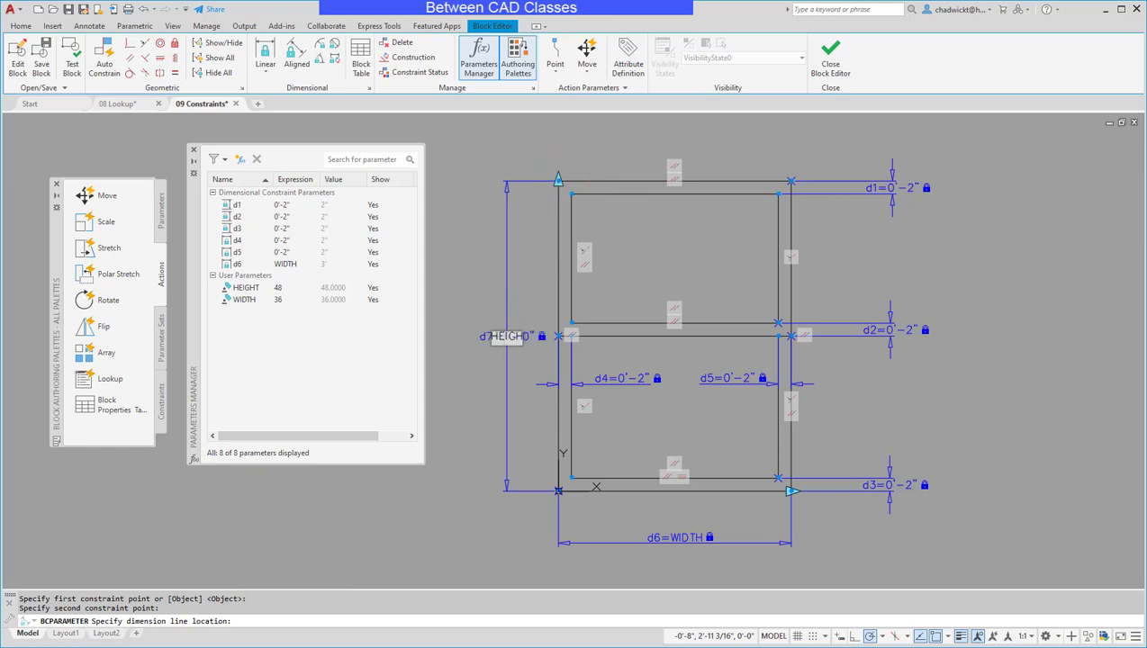
type("T")
key("Return")
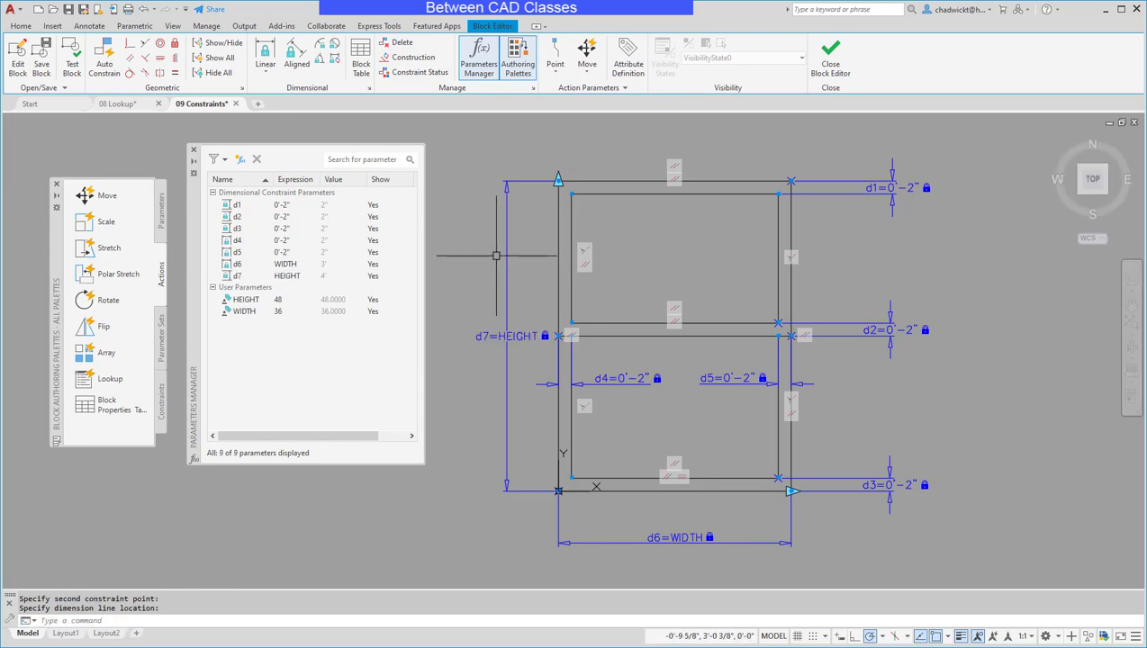
- Test the window's resizing by setting the HEIGHT user parameter to 60 and the WIDTH user parameter to 60
middle_click_drag(670, 288, 680, 317)
left_click(279, 298)
left_click(280, 299)
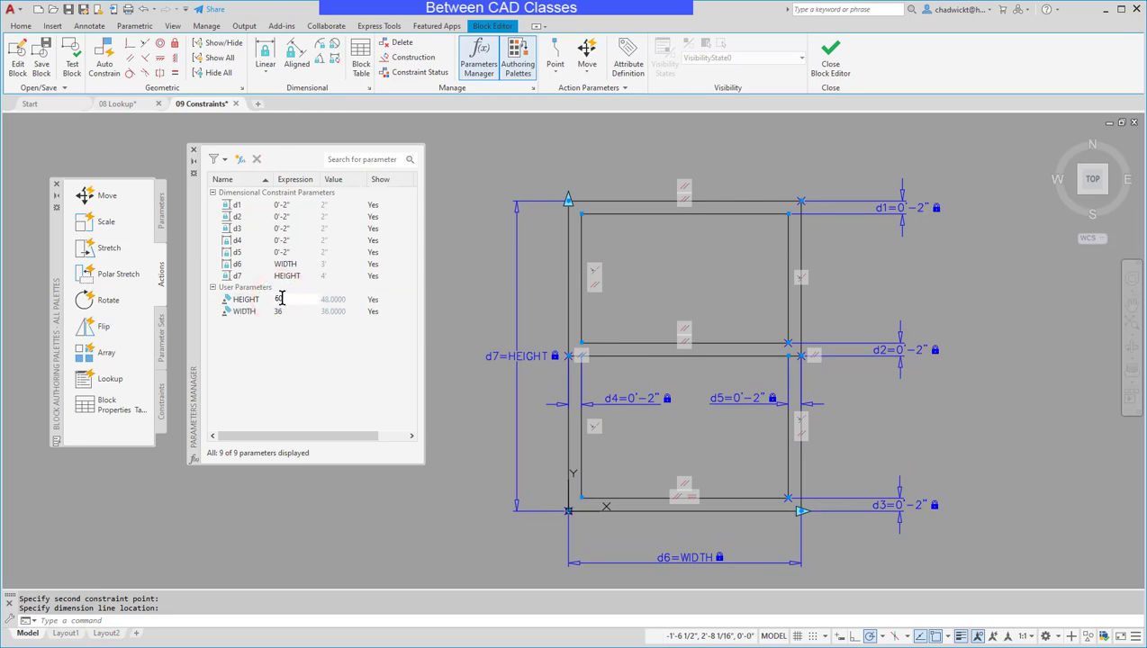
type("60")
key("Return")
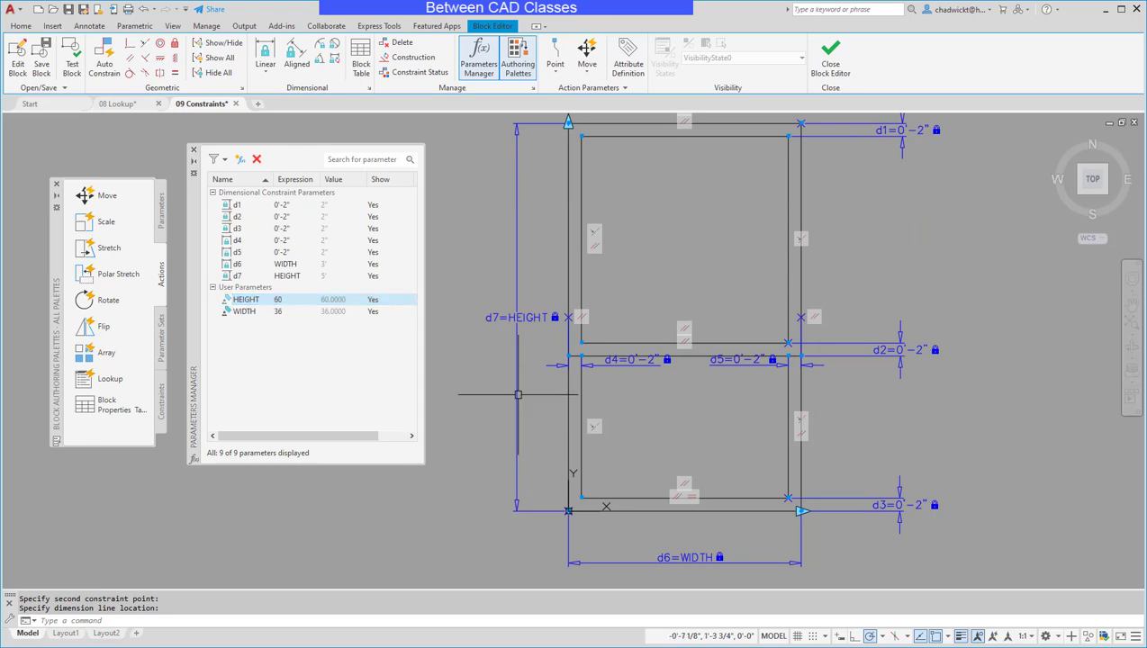
double_click(281, 315)
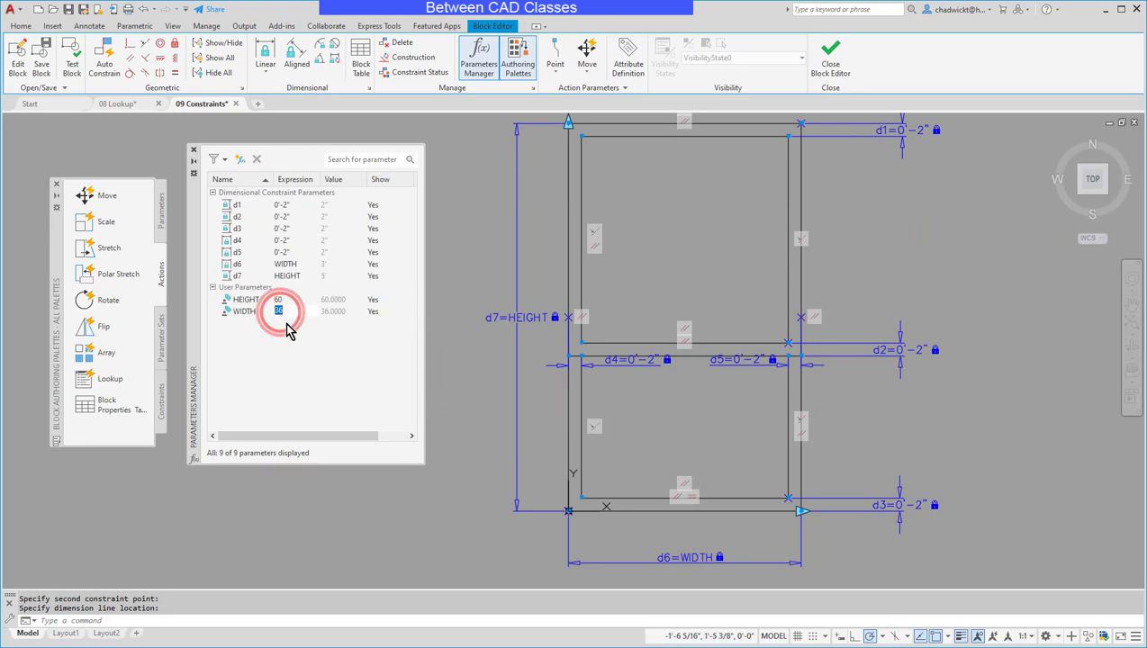
key("Return")
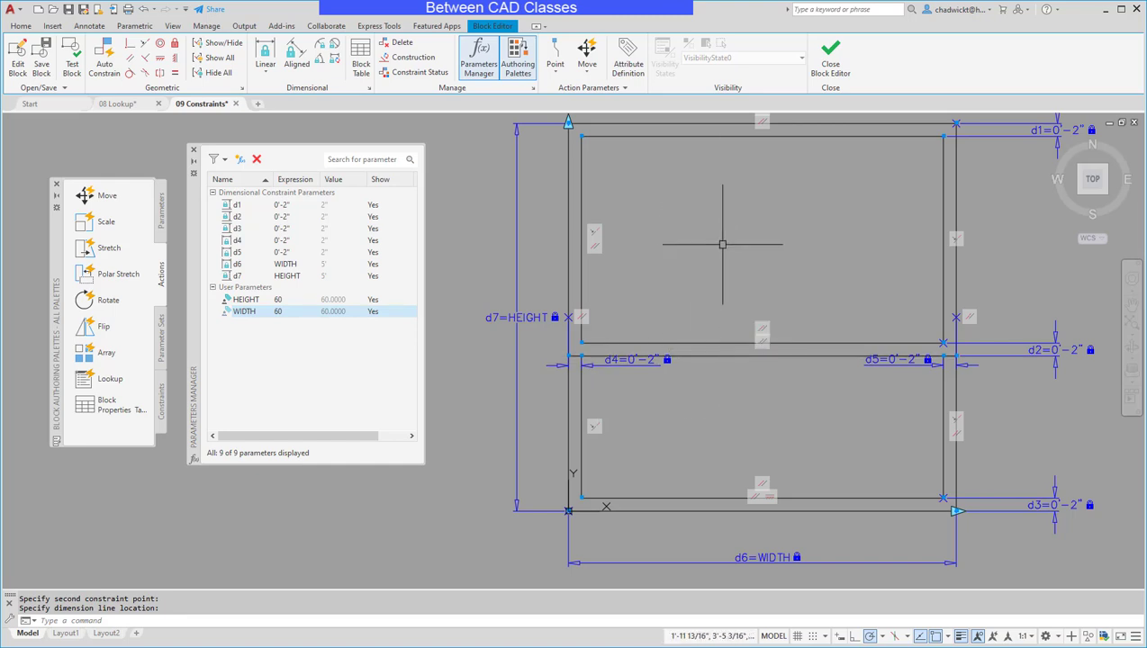
- Set the HEIGHT user parameter back to 48 and the WIDTH user parameter back to 36
left_click(279, 299)
left_click(279, 300)
type("48")
key("Return")
left_click(279, 313)
left_click(279, 313)
type("36")
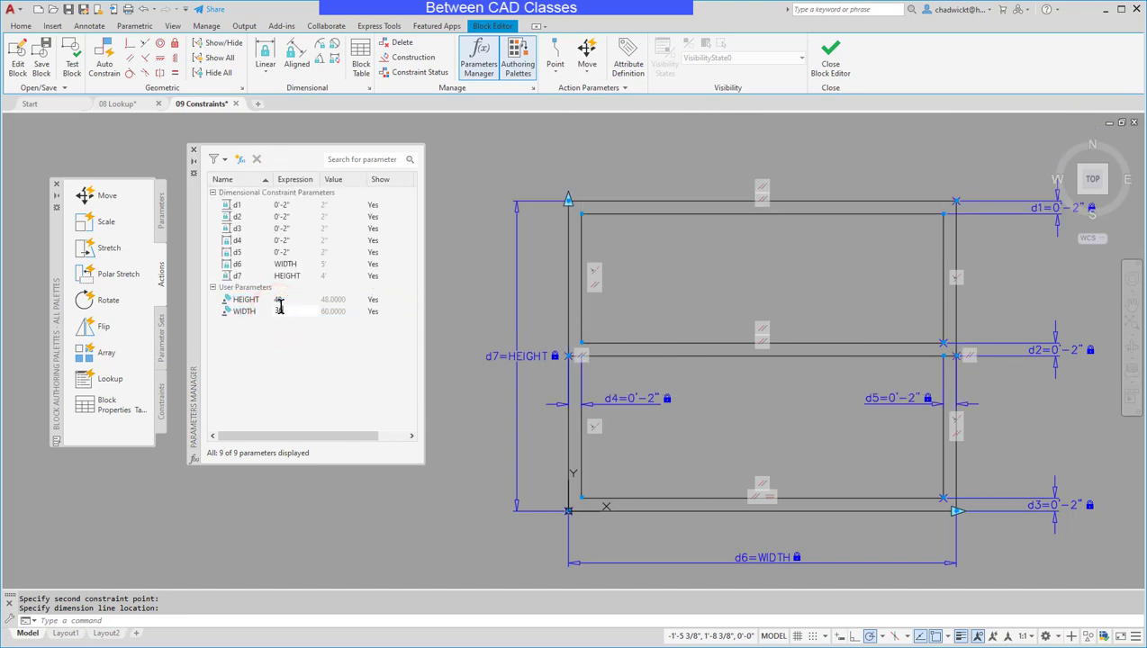
key("Return")
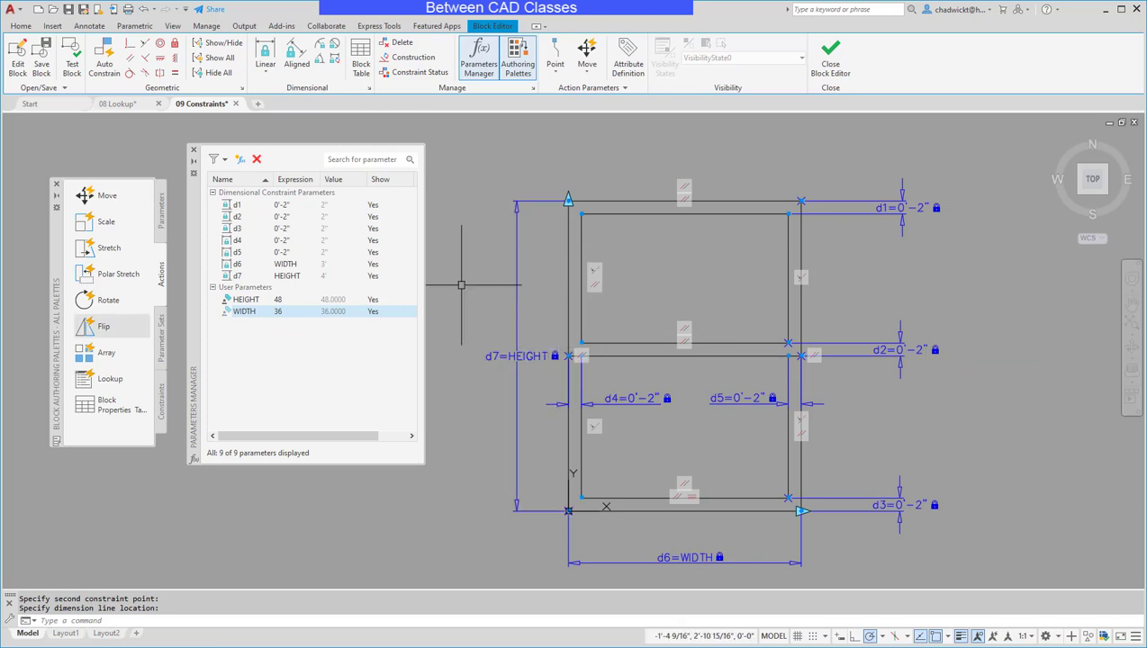
- Add a vertical linear constraint from the middle rail's left end to the frame's upper-left outer corner, with the expression HEIGHT/2
left_click(265, 53)
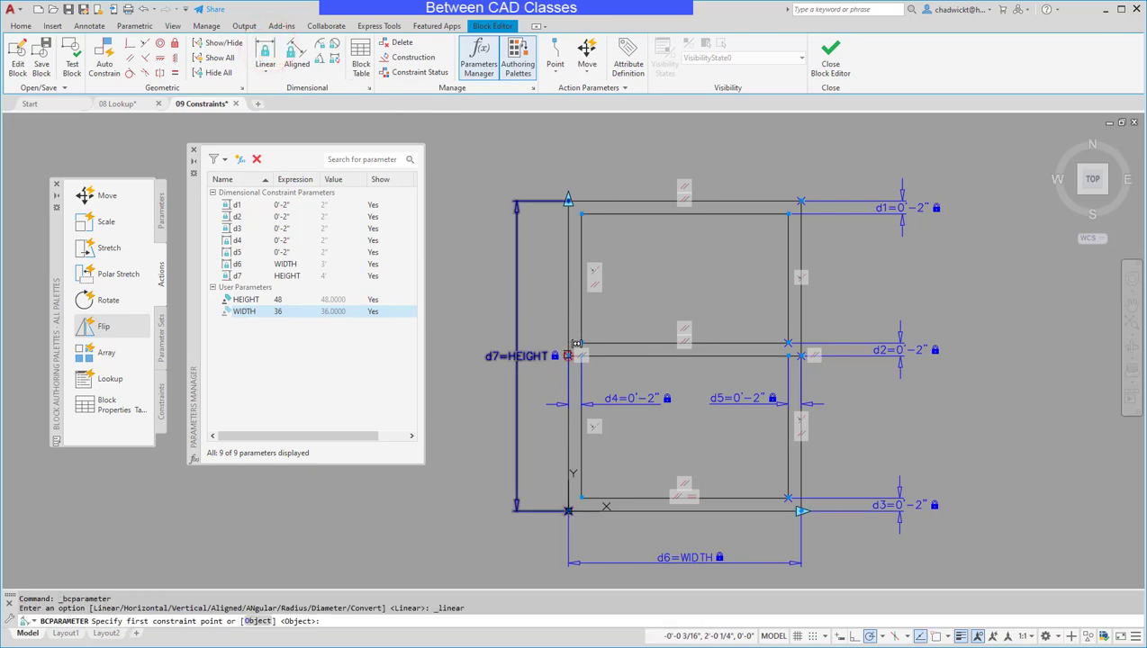
left_click(577, 343)
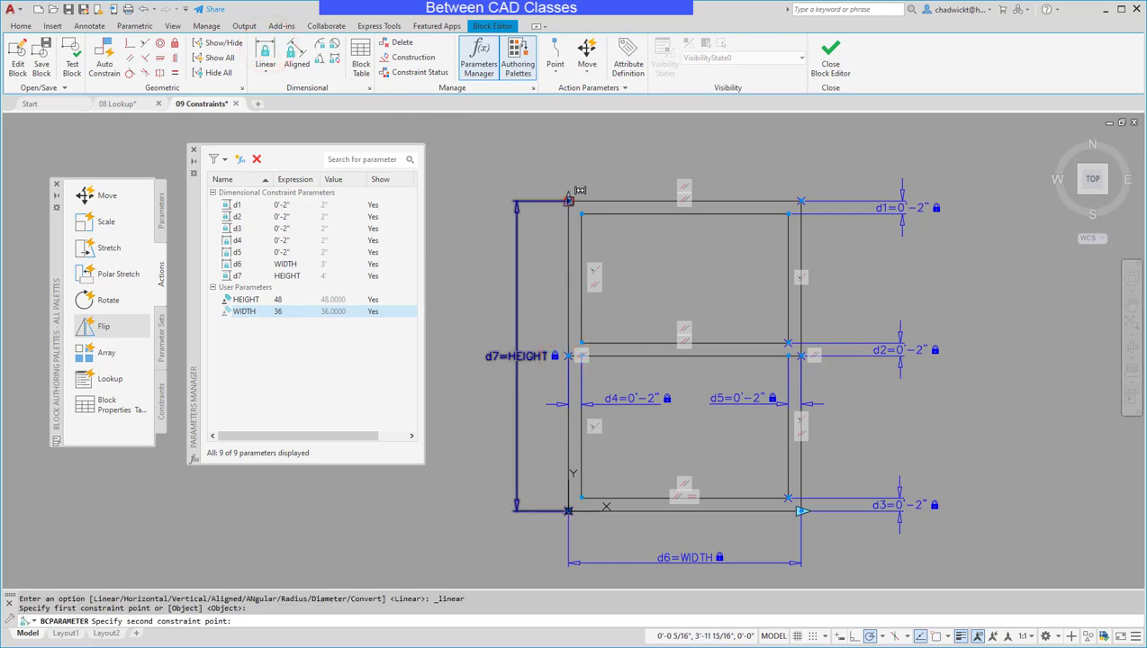
left_click(568, 199)
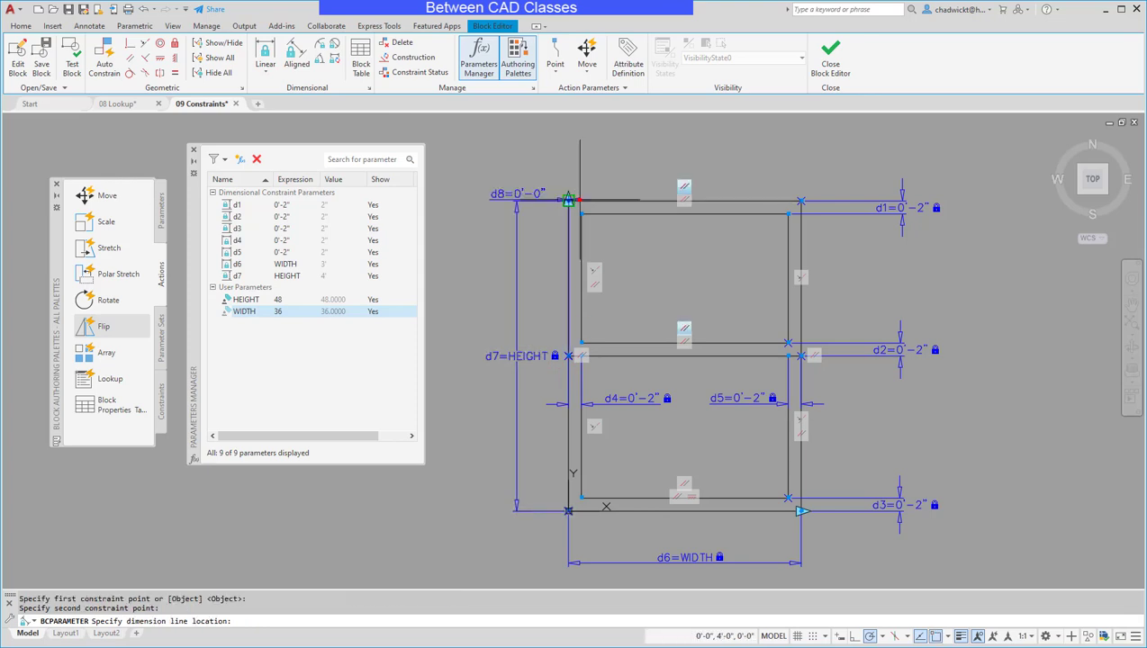
left_click(539, 245)
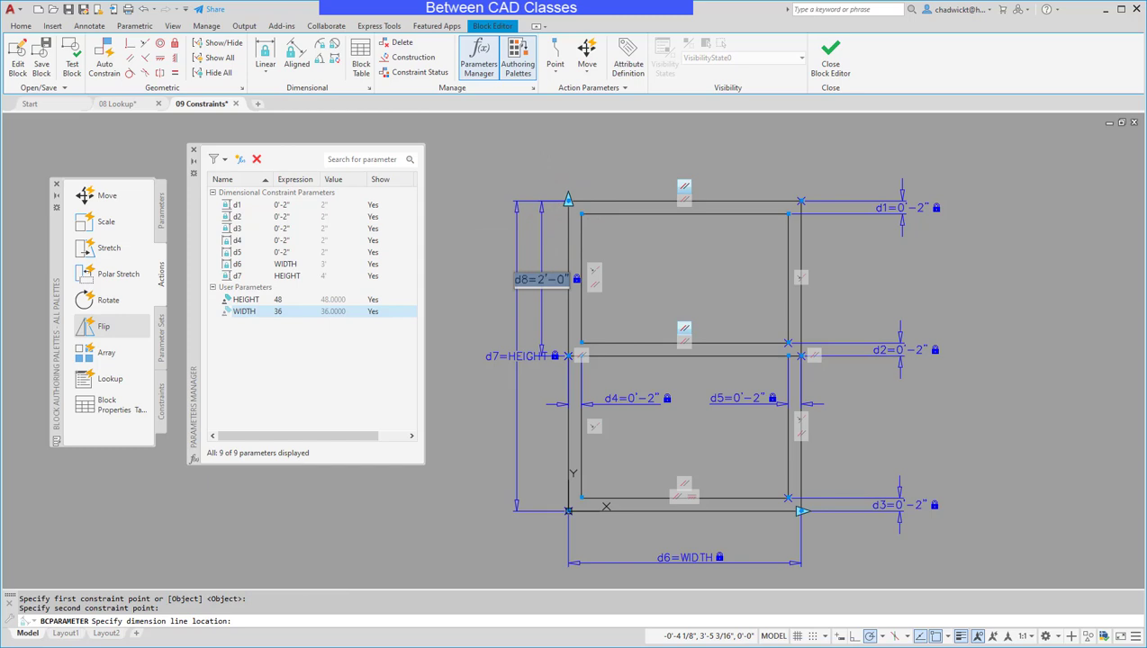
left_click(541, 280)
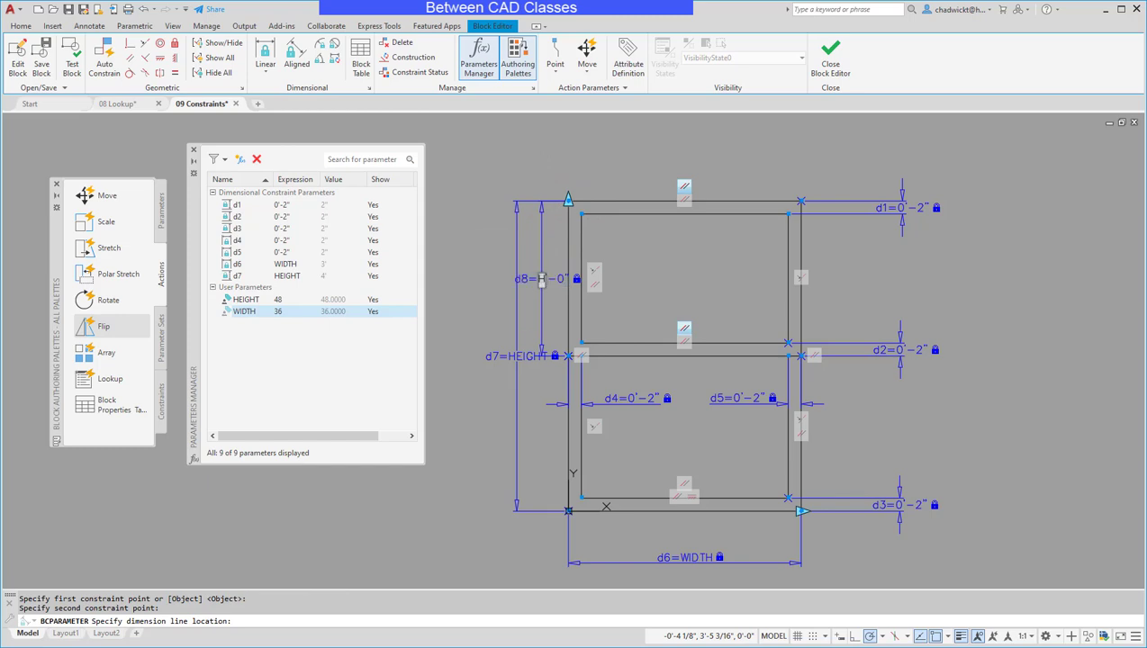
key("ctrl+a")
type("HEIGHT/2")
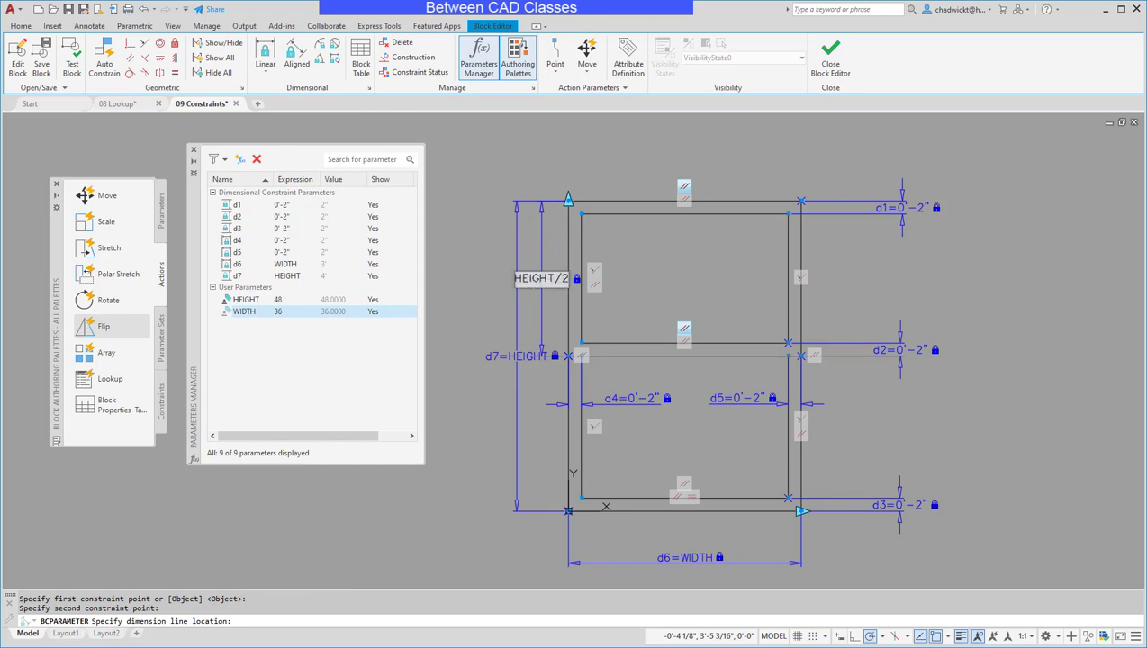
key("Return")
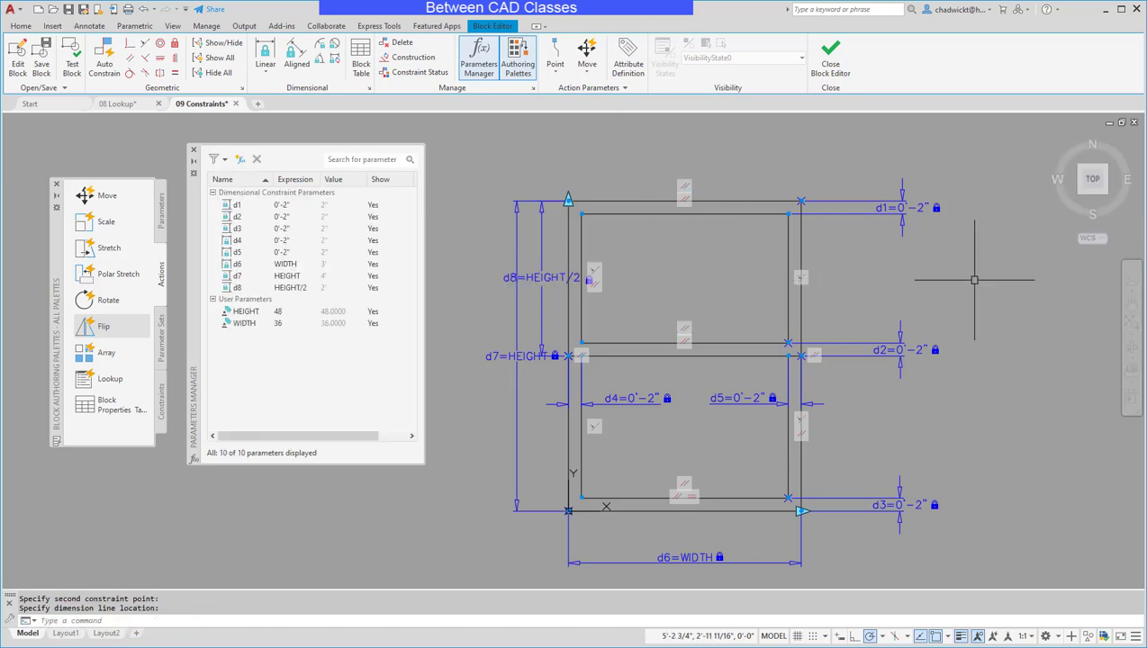
- Test the middle rail's position by setting the HEIGHT user parameter to 24, and restore it to 48
double_click(280, 312)
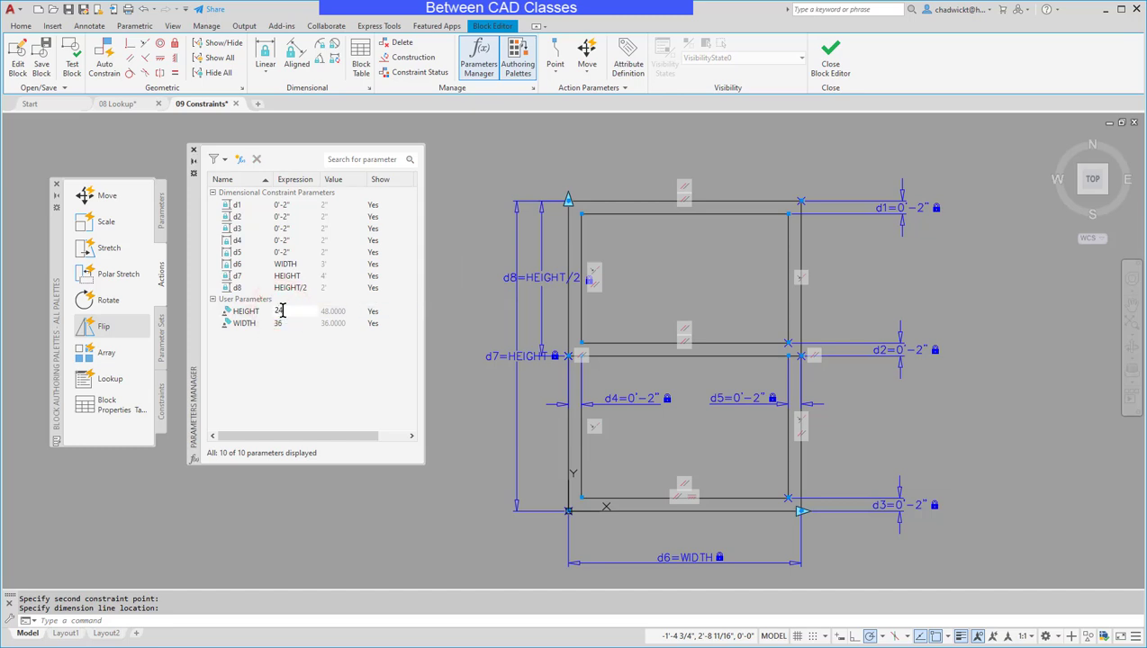
key("Return")
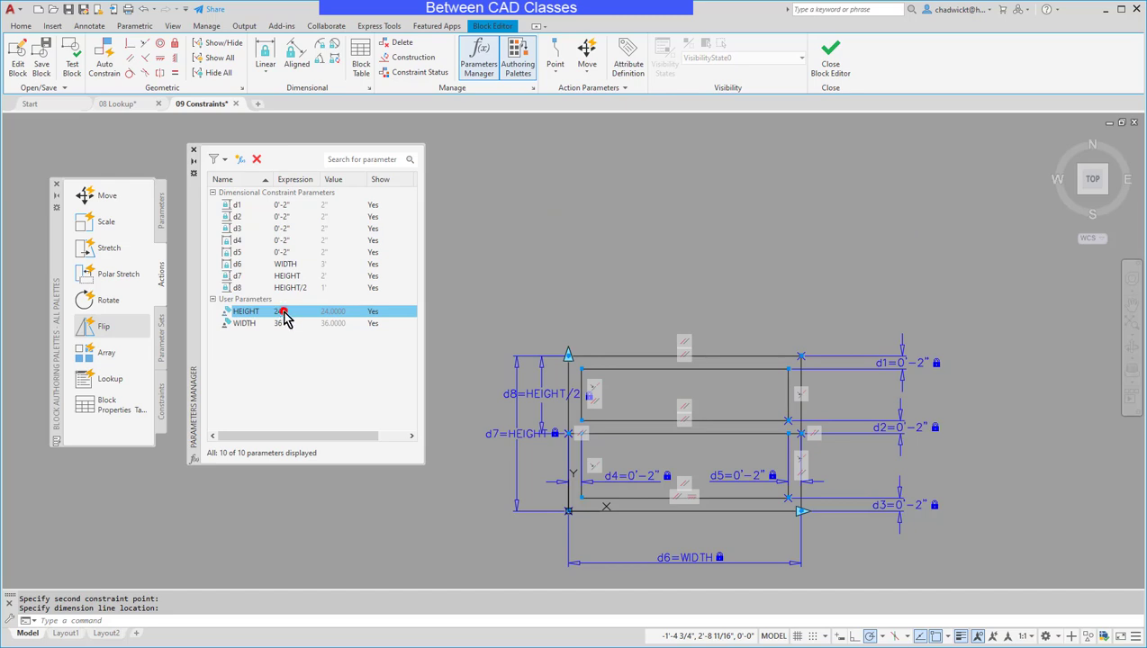
left_click(283, 312)
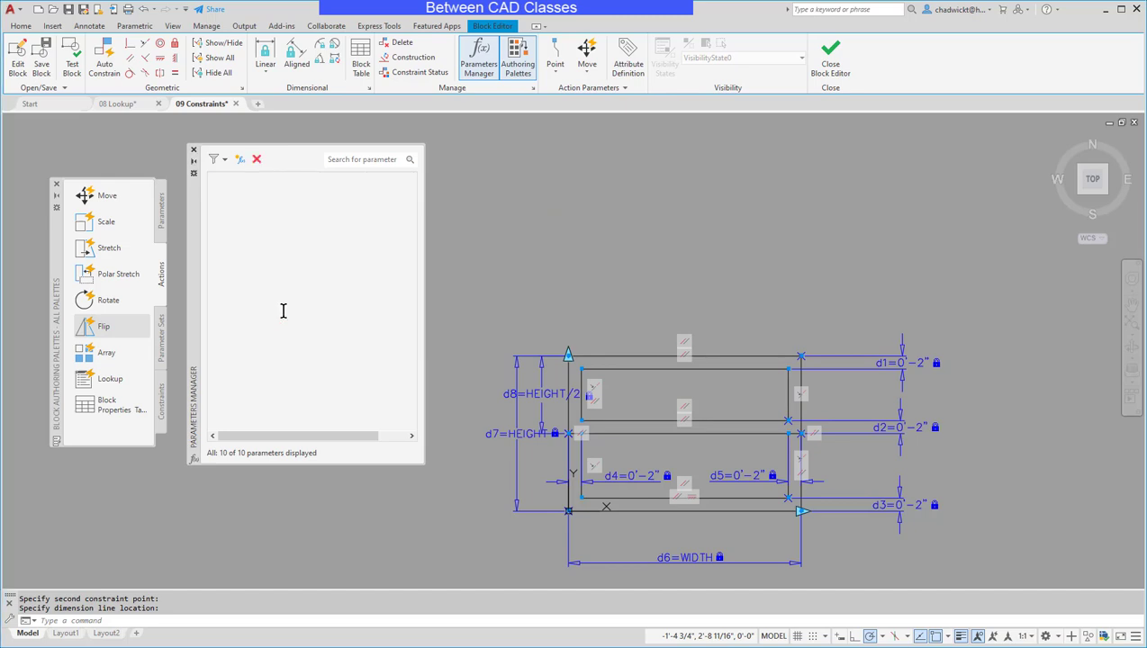
key("ctrl+z")
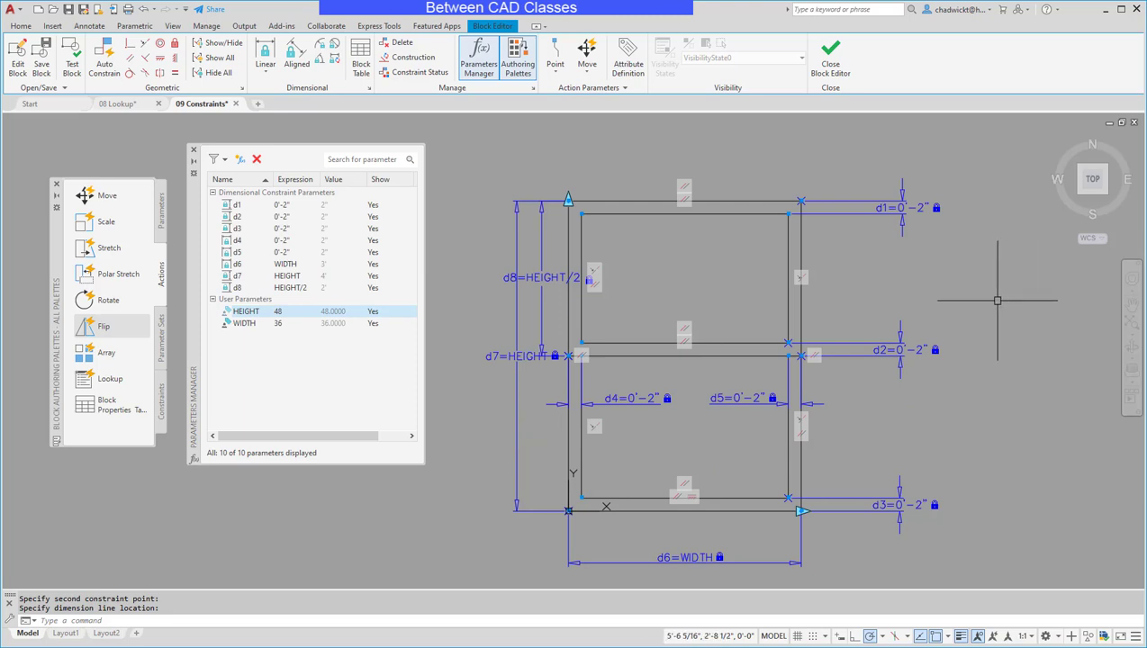
left_click(1029, 306)
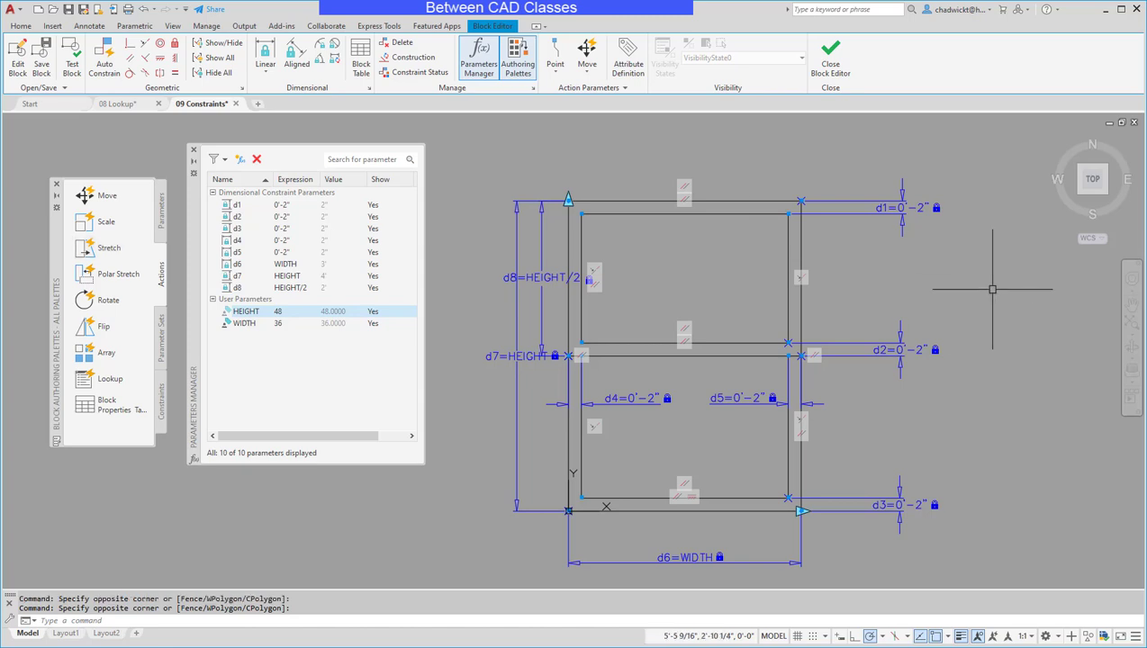
- Place a block properties table with one grip just below the window's lower-left corner, and move its dialog over the geometry
left_click(363, 68)
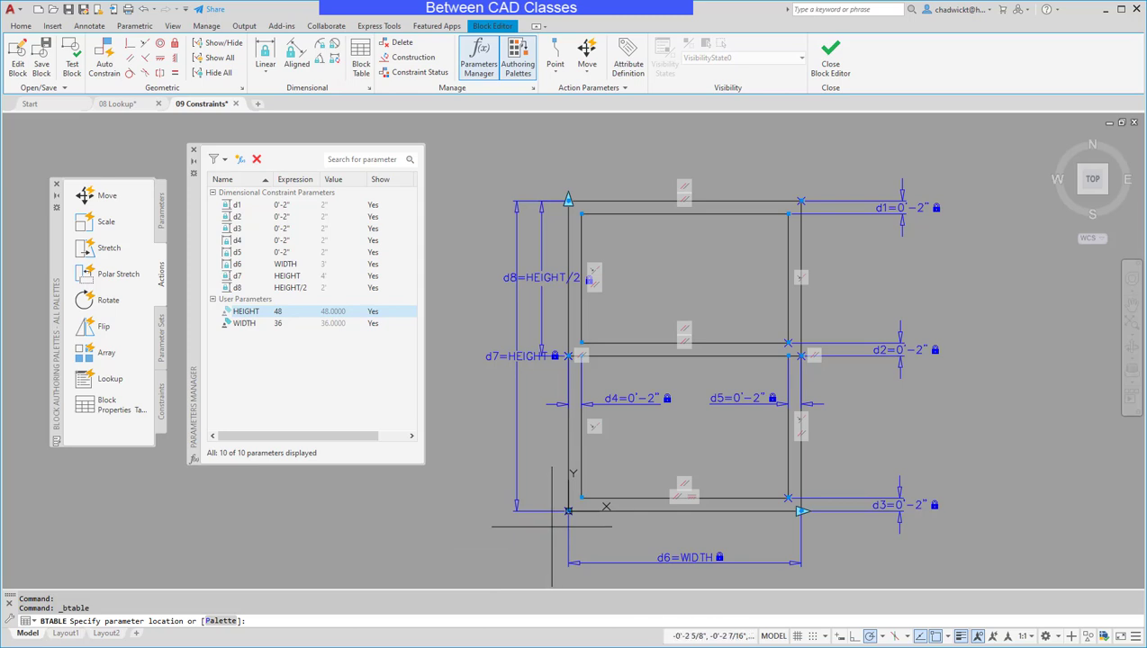
left_click(551, 526)
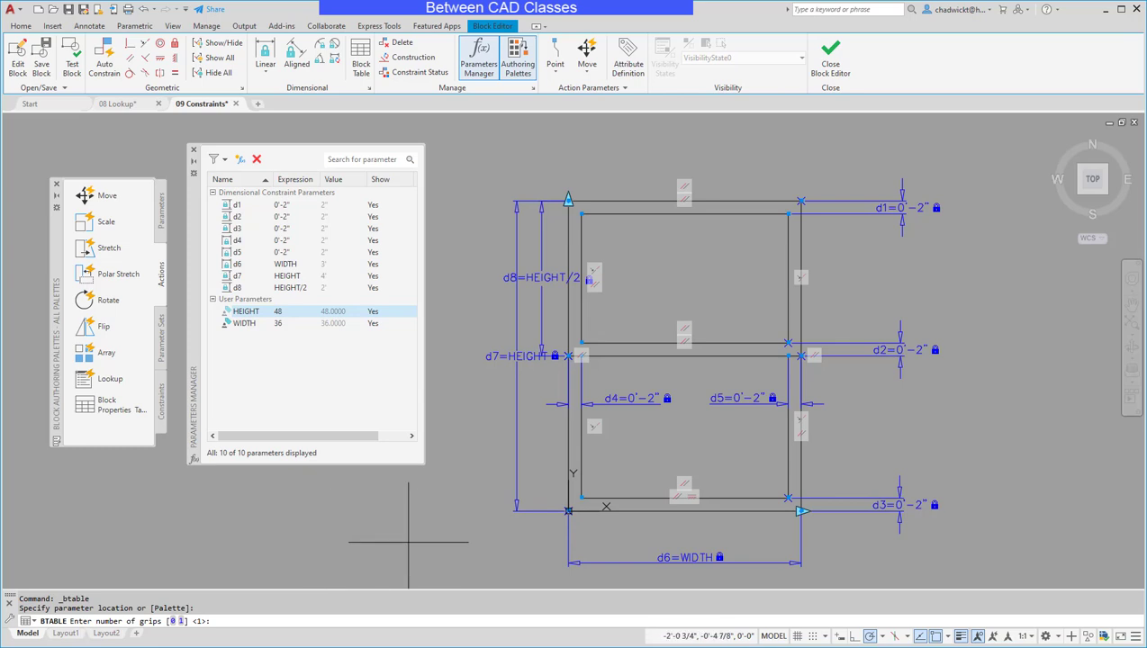
key("Return")
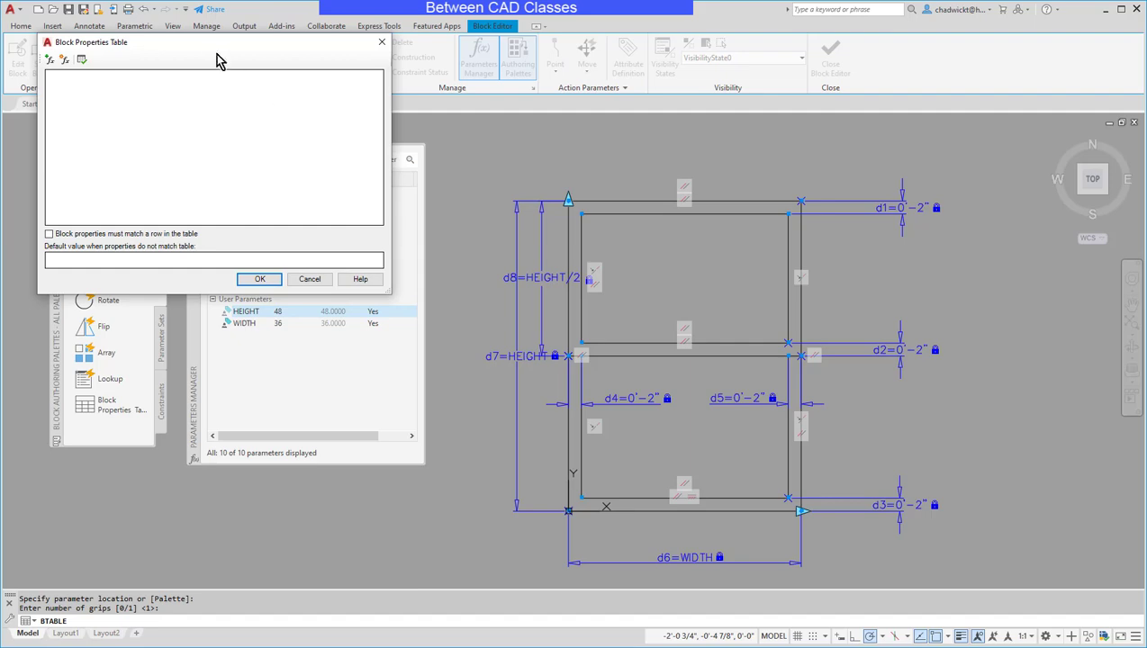
left_click_drag(216, 47, 712, 164)
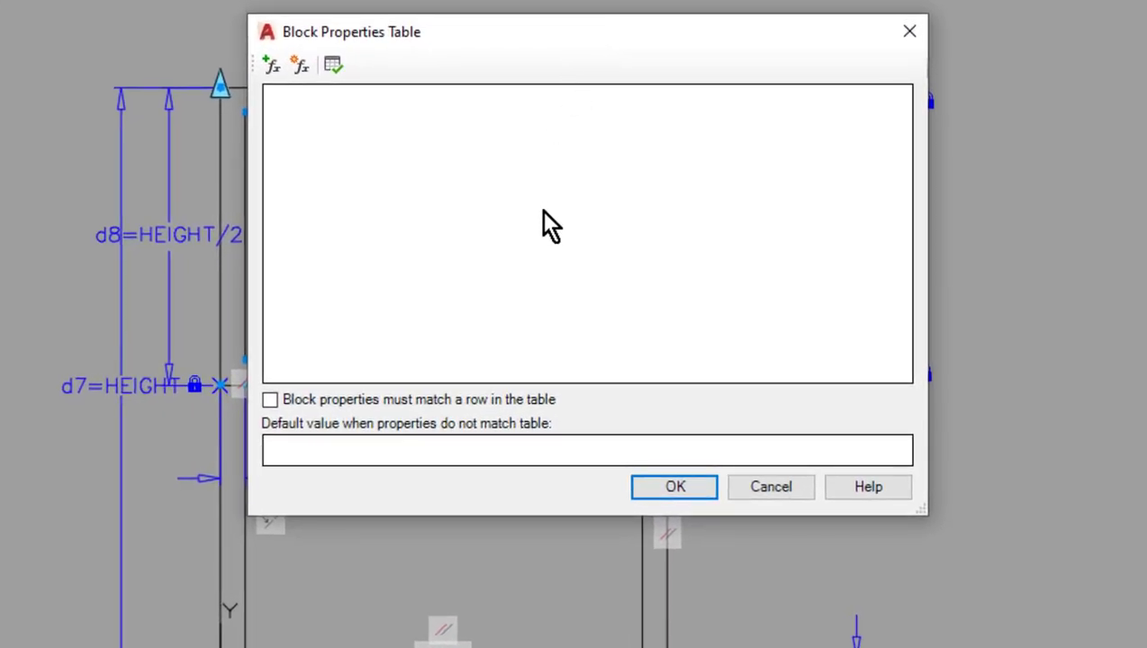
- Add the WIDTH and HEIGHT parameters as columns of the block properties table
left_click(272, 64)
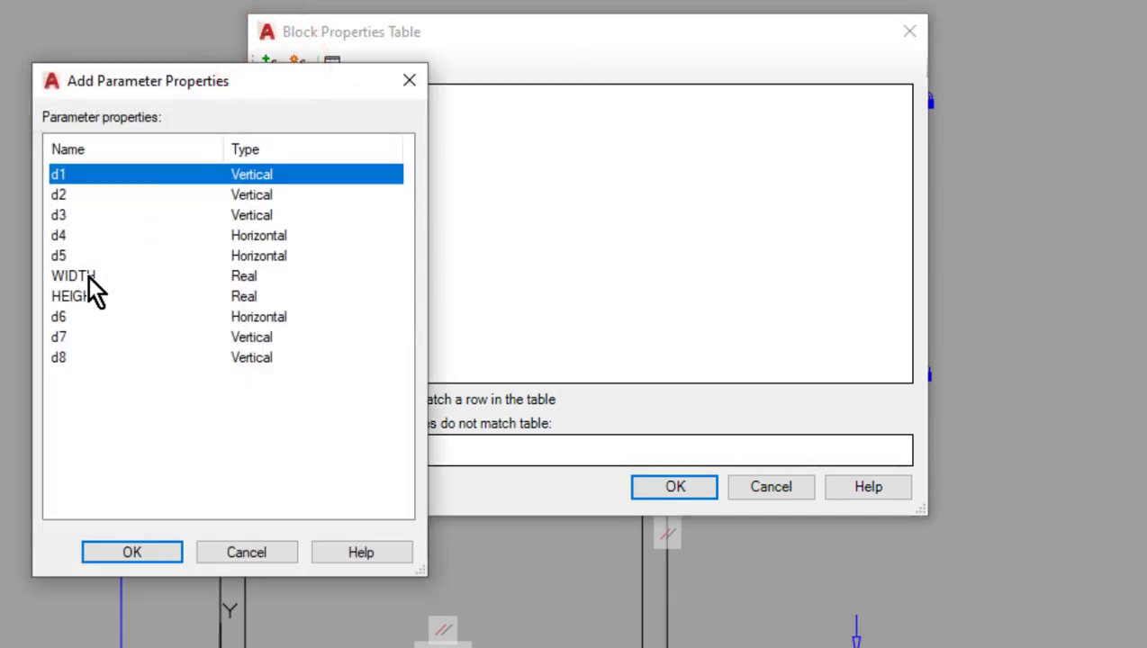
double_click(88, 275)
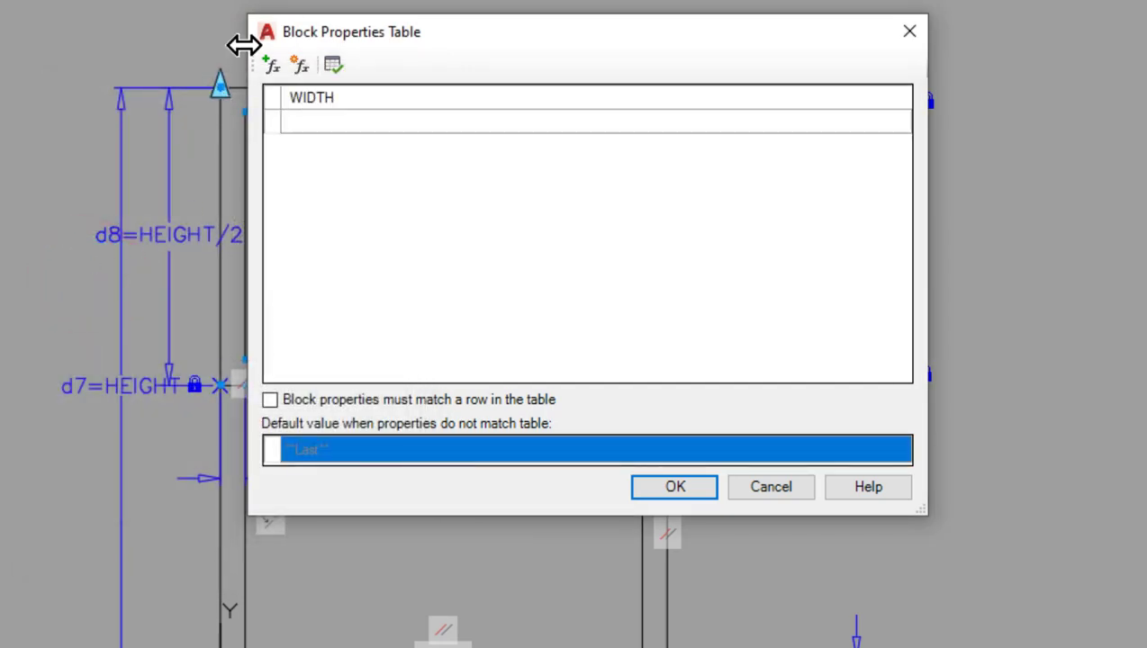
left_click(272, 65)
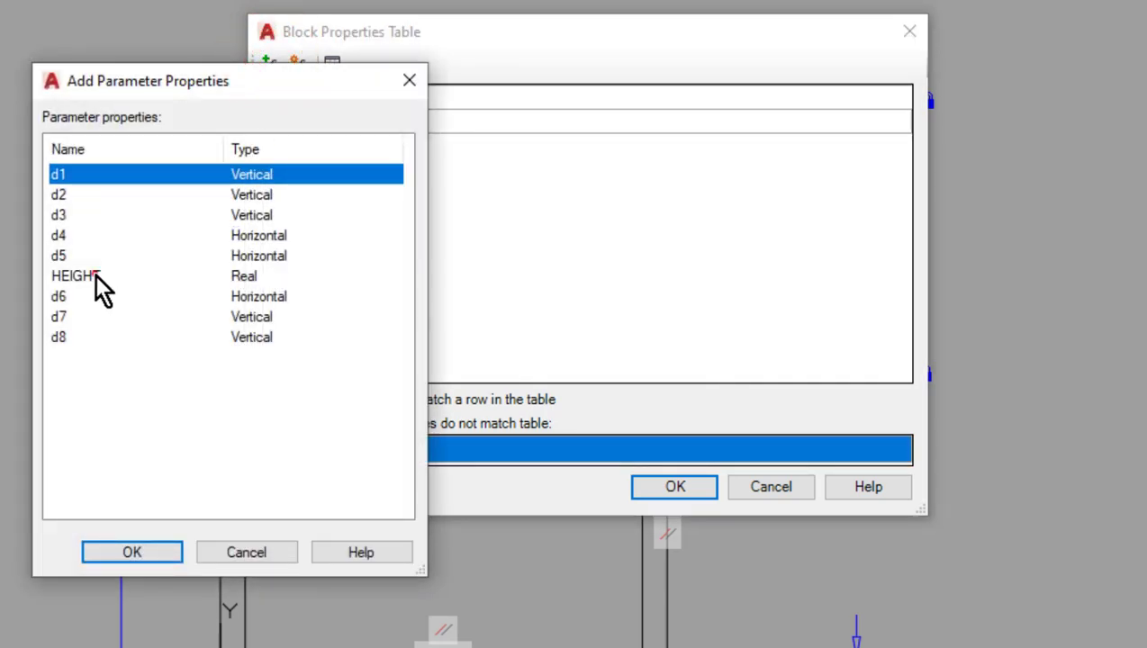
left_click(95, 274)
left_click(143, 549)
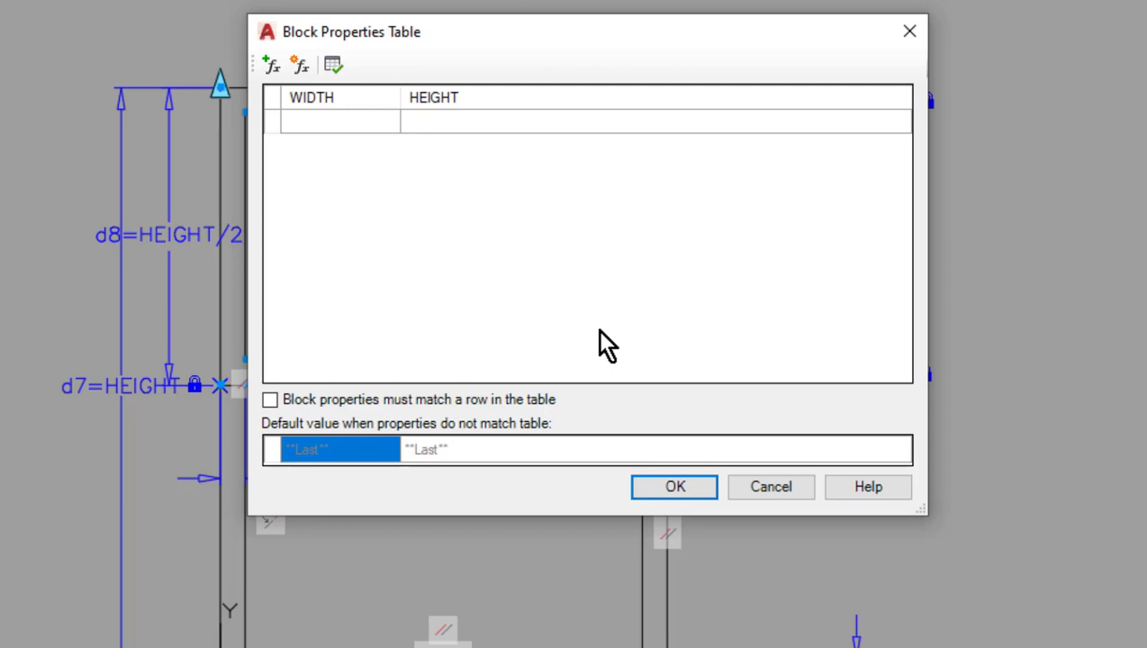
- Enter a WIDTH of 36 and a HEIGHT of 36 in the first row of the block properties table
left_click(346, 116)
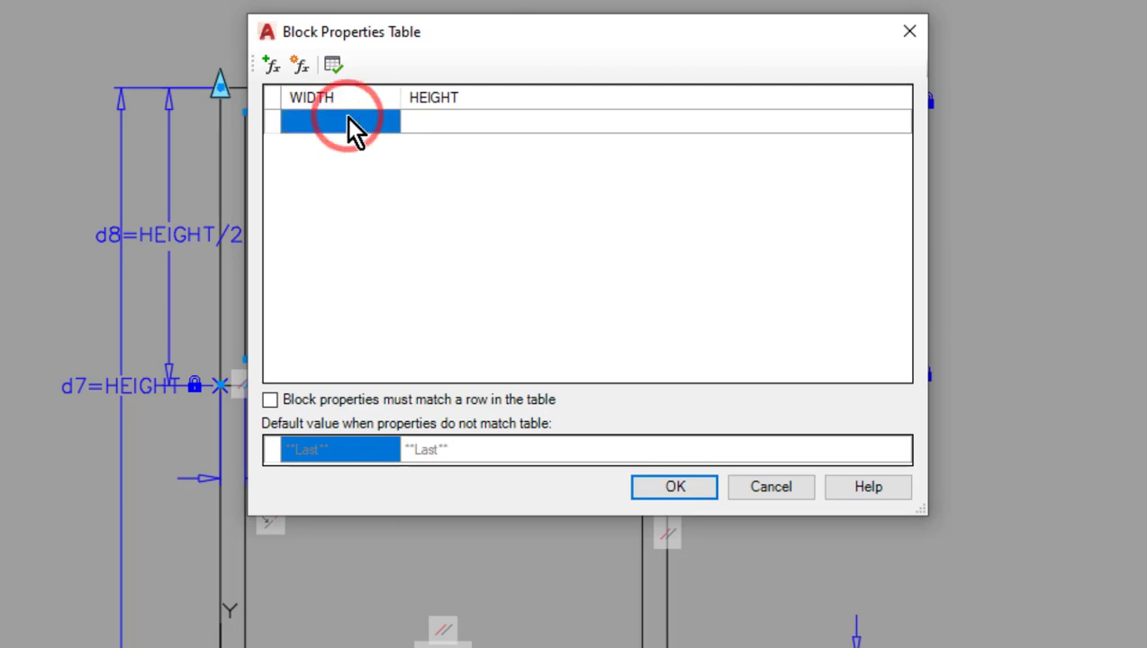
type("36")
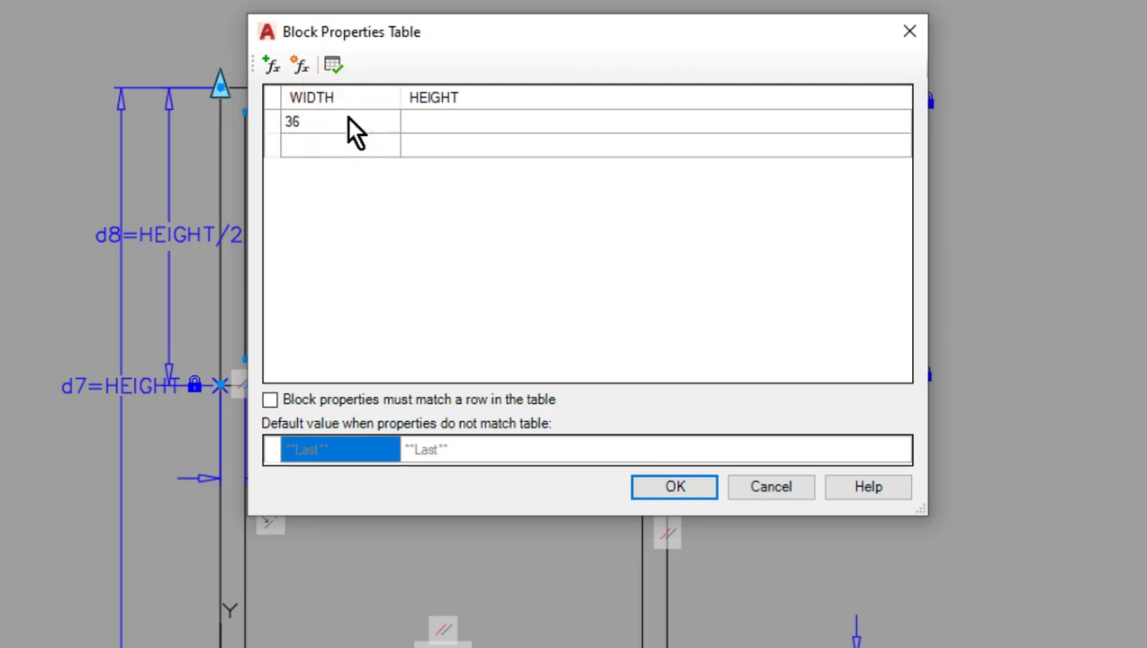
key("Tab")
type("36")
key("Tab")
- Add two more rows with WIDTH 36 to the block properties table, with HEIGHT values of 48 and 60
type("36")
key("Tab")
type("348")
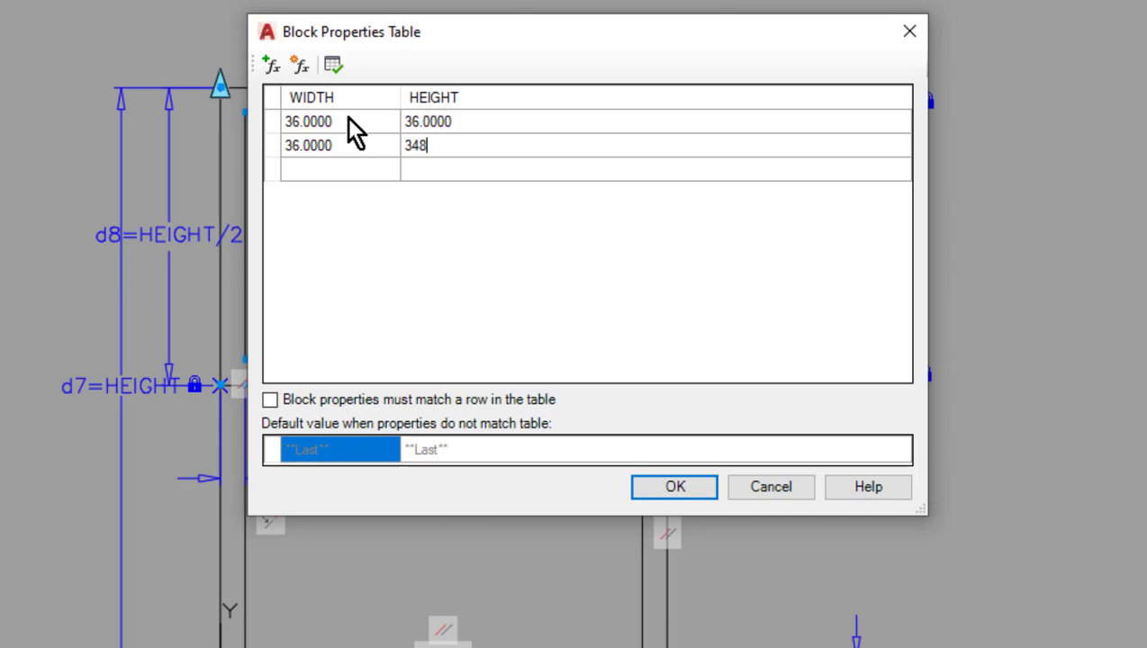
key("BackSpace")
key("BackSpace")
key("BackSpace")
type("48")
key("Tab")
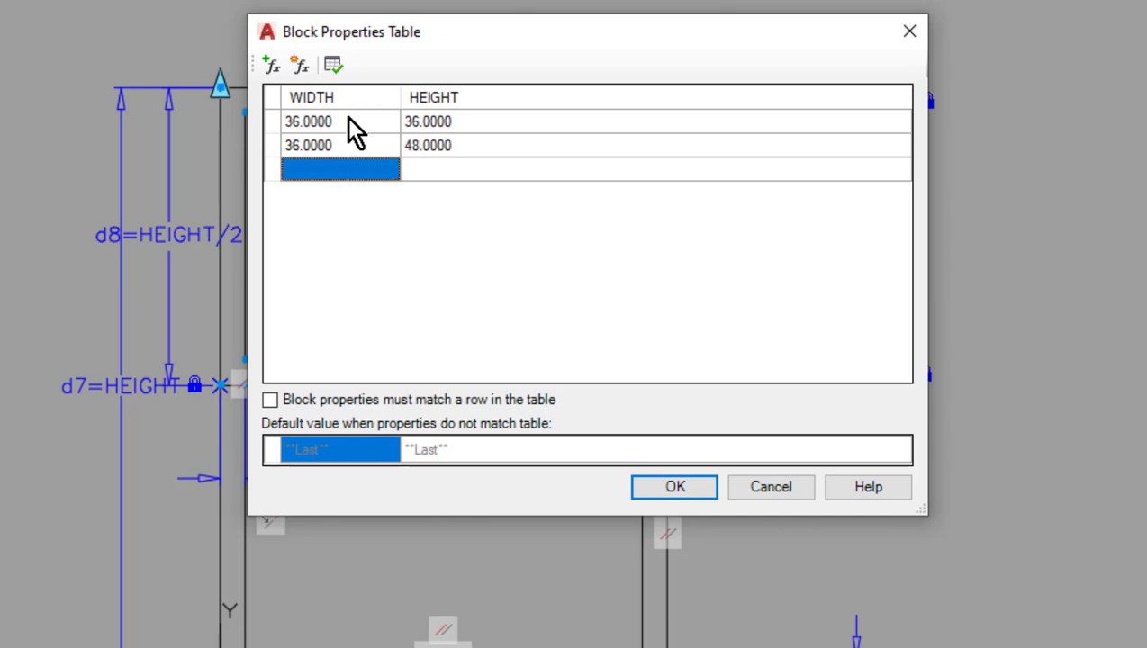
key("Tab")
type("60")
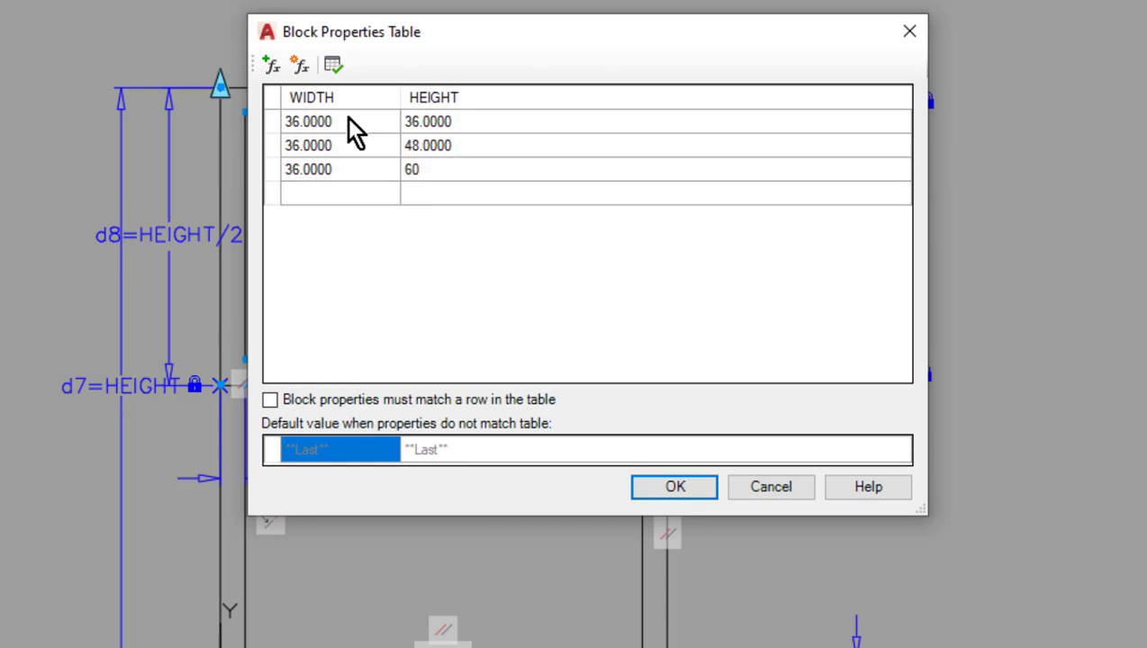
key("Tab")
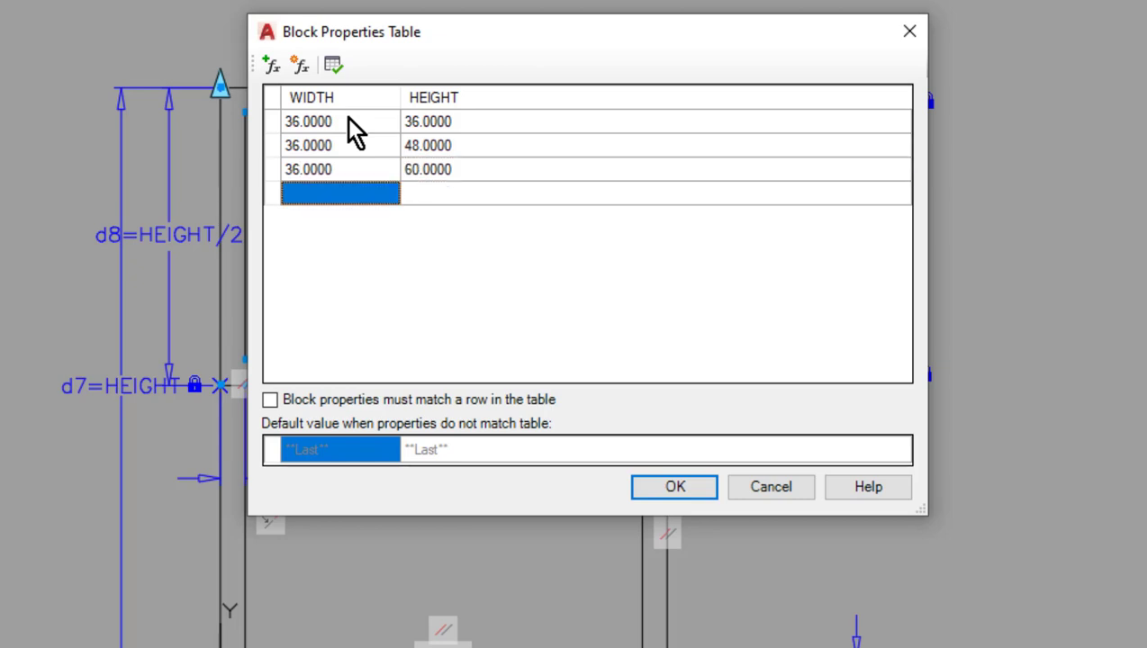
- Add two rows with WIDTH 48 to the block properties table, with HEIGHT values of 48 and 60
type("48")
key("Tab")
type("48")
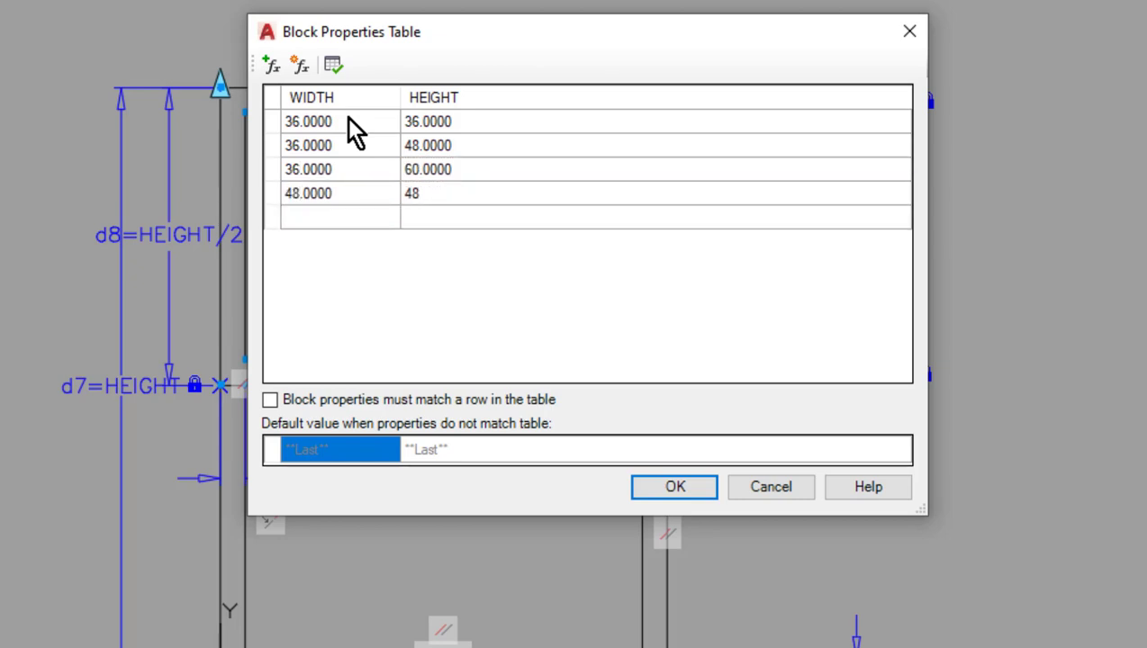
key("Tab")
type("48")
key("Tab")
type("60")
key("Tab")
- Add a final size row with WIDTH 60 and HEIGHT 60 to the block properties table
type("60")
key("Tab")
type("60")
key("Tab")
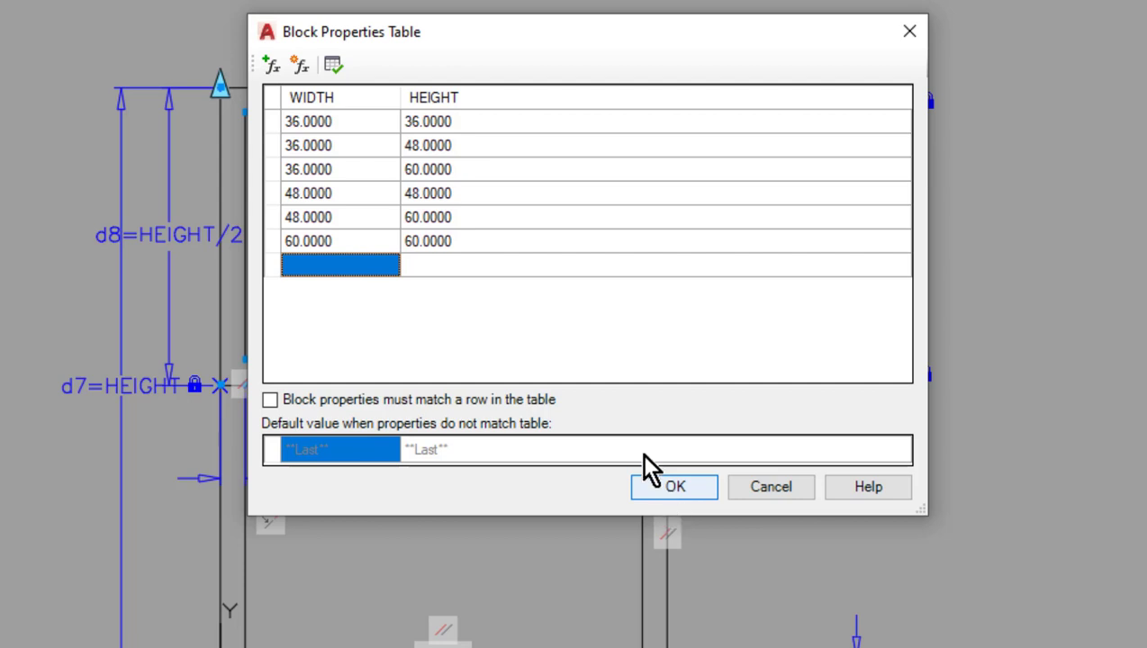
- Audit the block properties table for errors, and accept it with block properties required to match a row
left_click(334, 74)
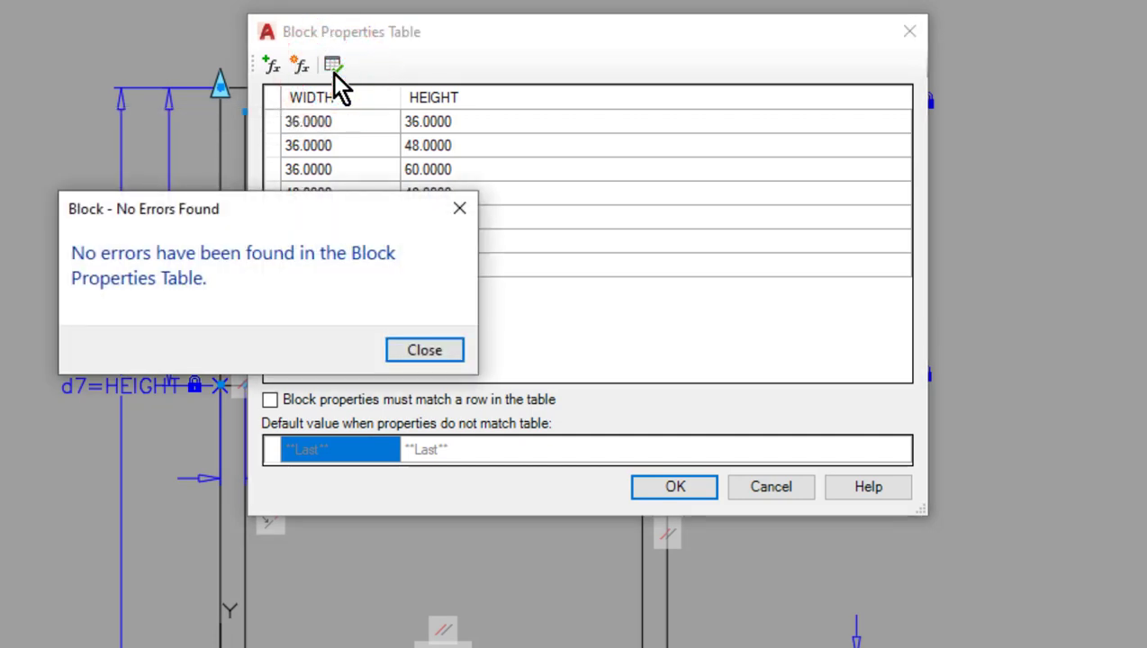
left_click(442, 350)
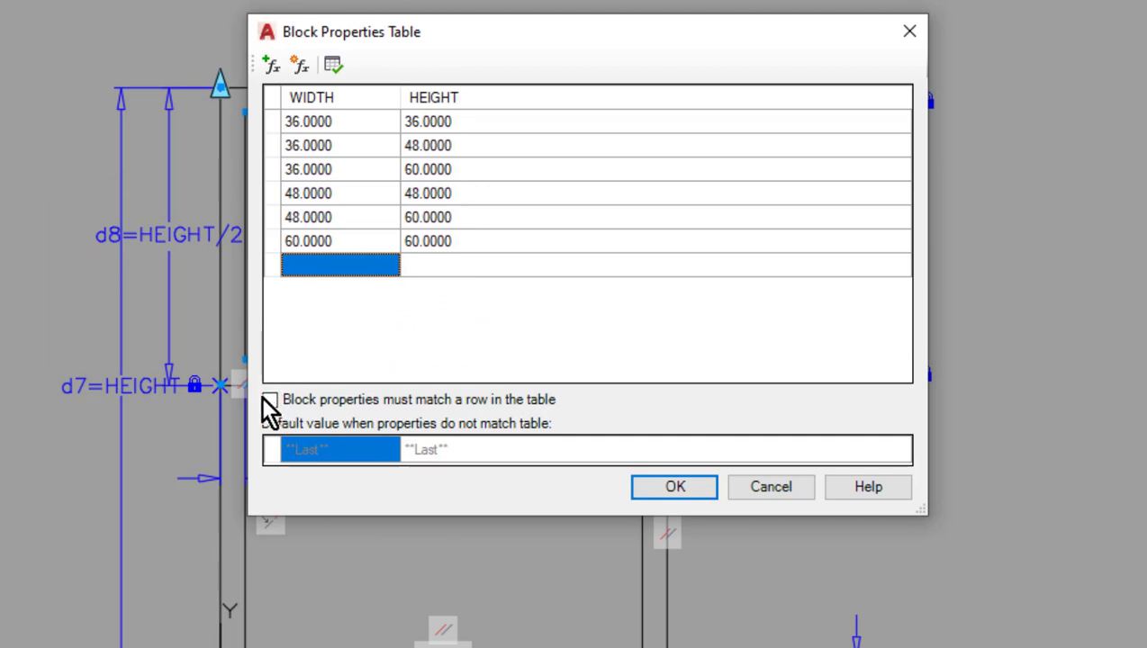
left_click(269, 401)
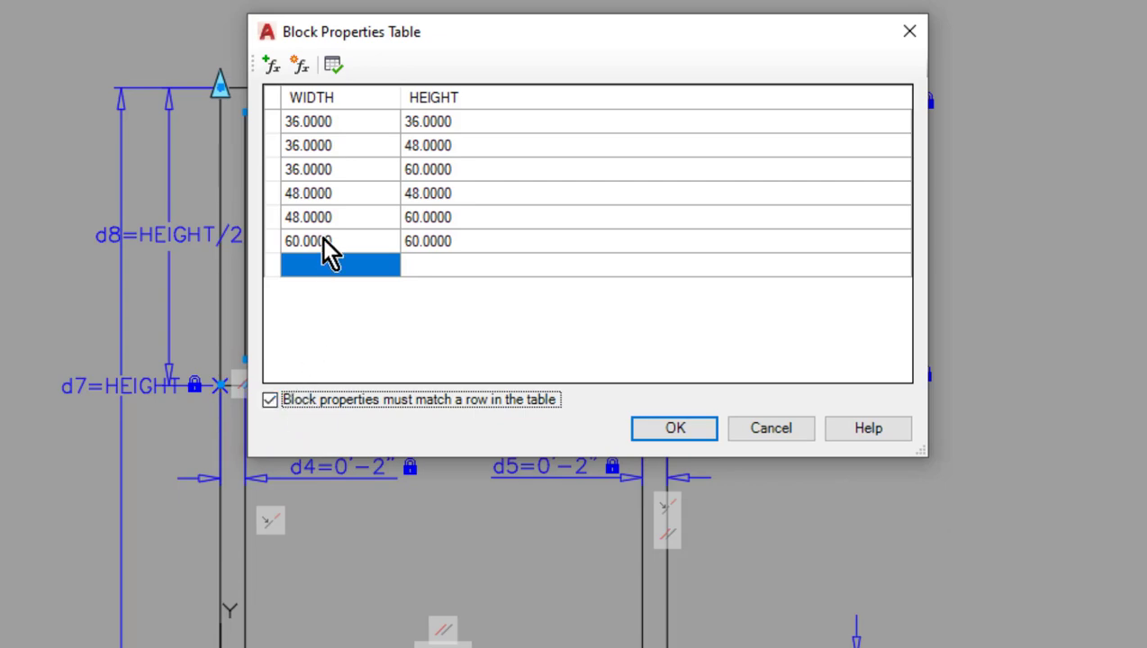
left_click(688, 432)
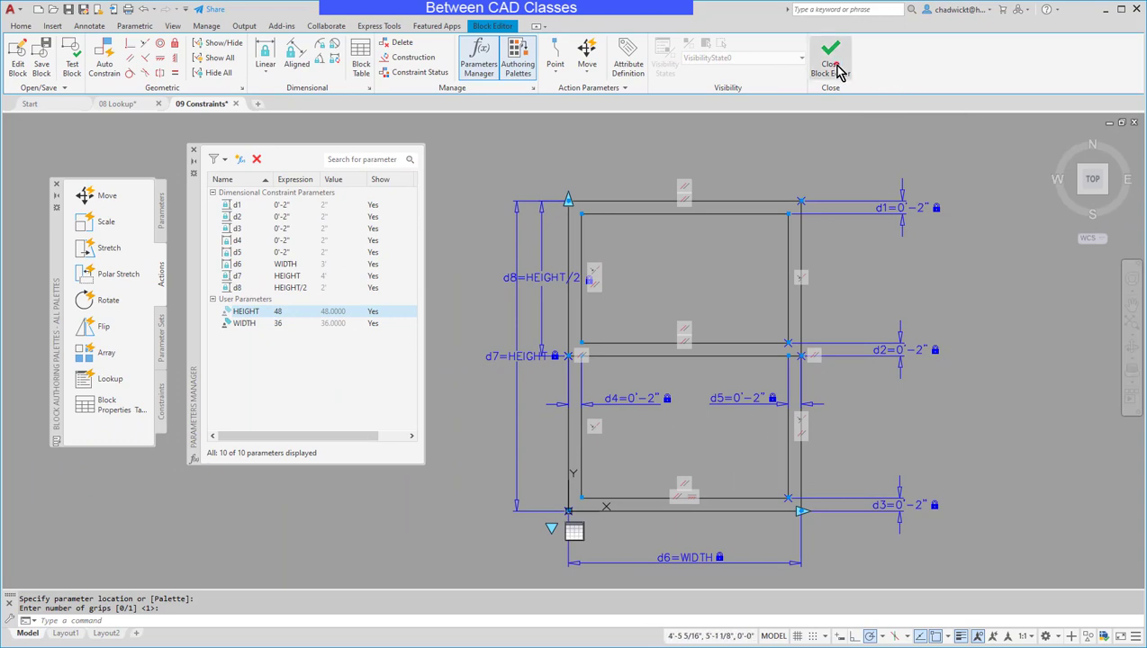
- Exit the Block Editor, saving the changes to the block definition
left_click(833, 68)
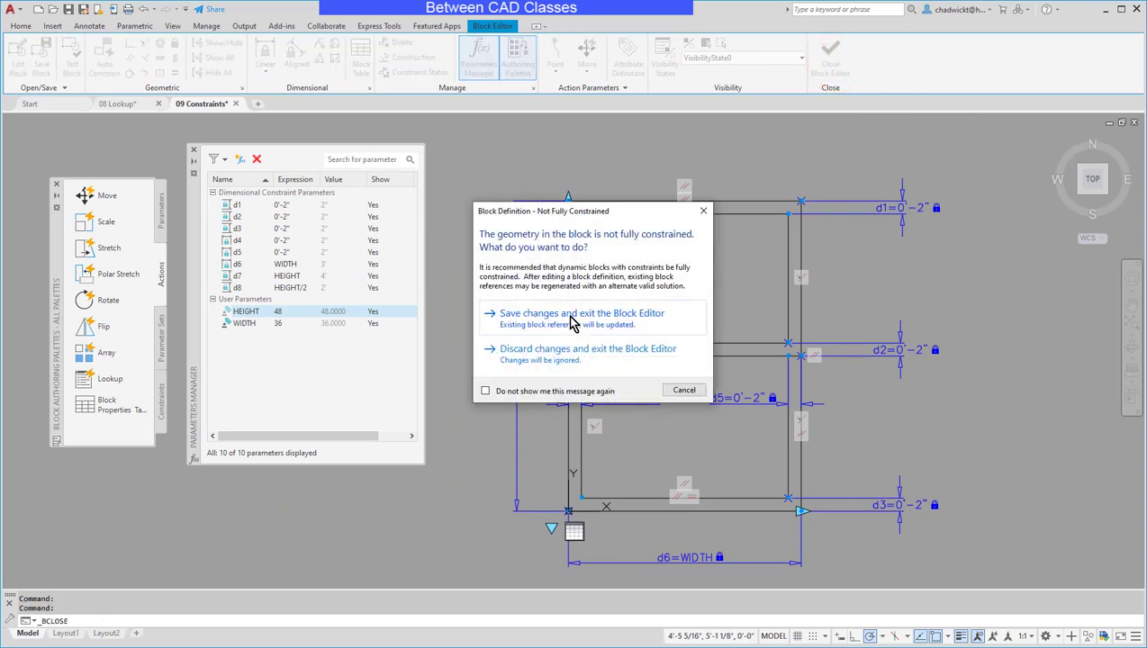
left_click(571, 315)
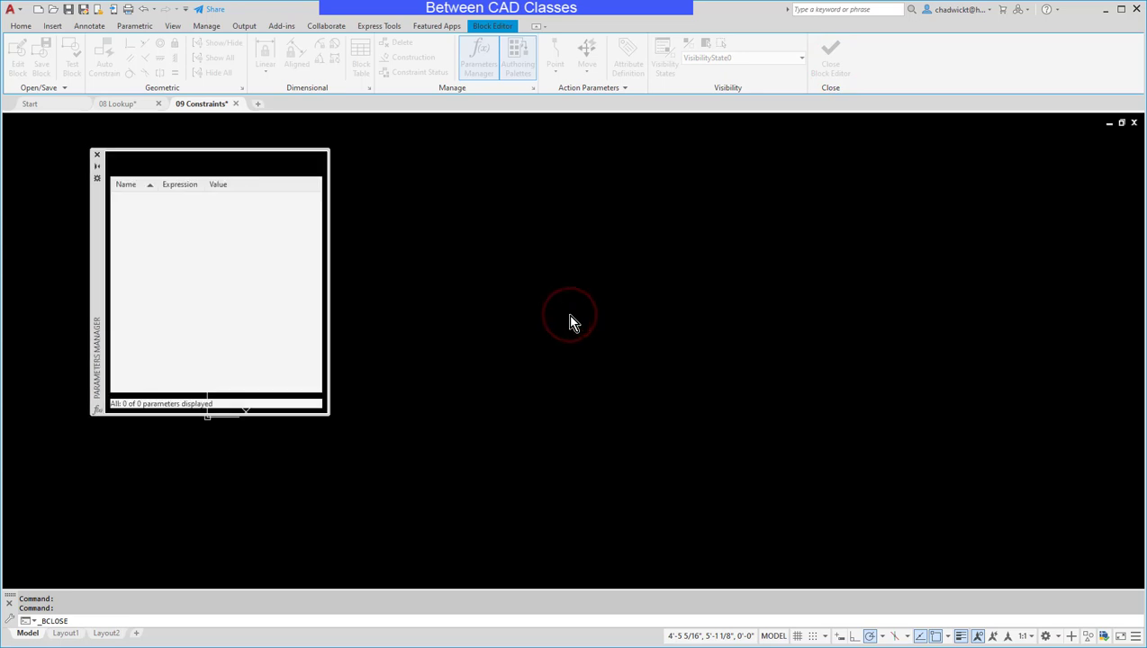
- Select the window block in the drawing and set it to the 3'-0" WIDTH by 3'-0" HEIGHT preset
left_click(658, 326)
left_click(525, 381)
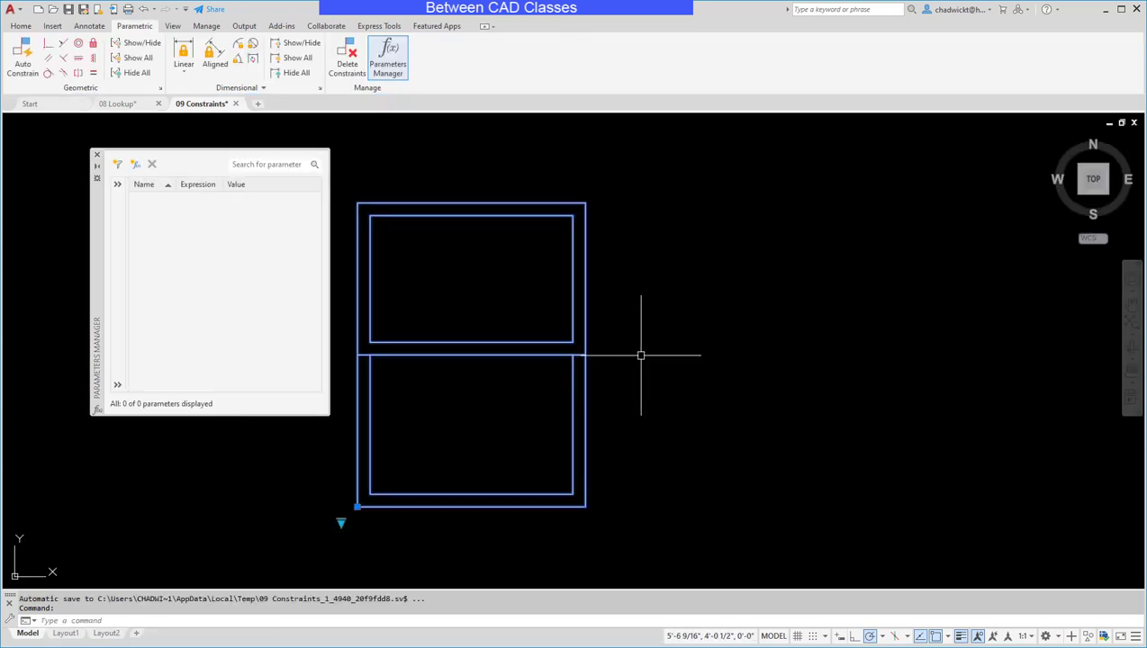
middle_click_drag(704, 351, 889, 300)
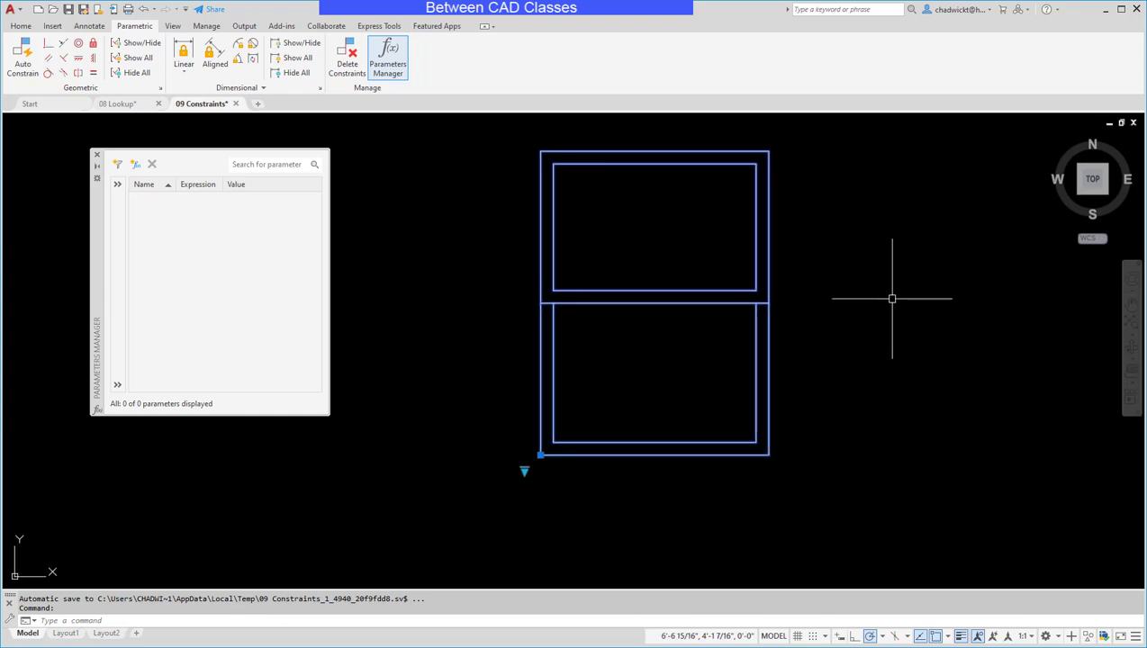
left_click(524, 470)
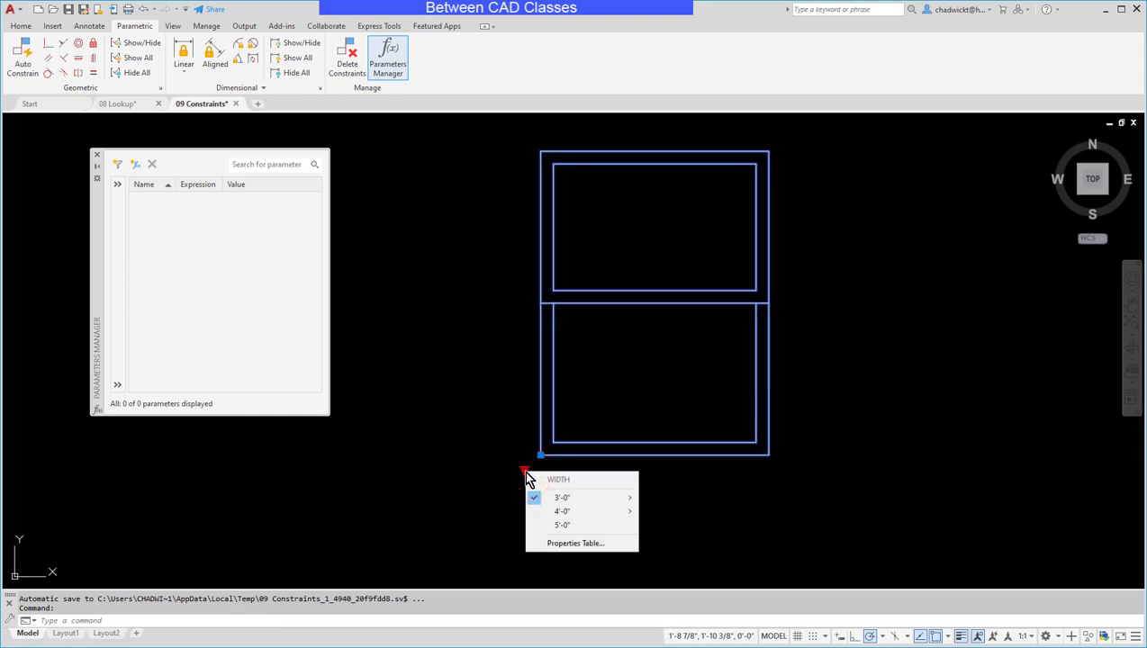
mouse_move(562, 499)
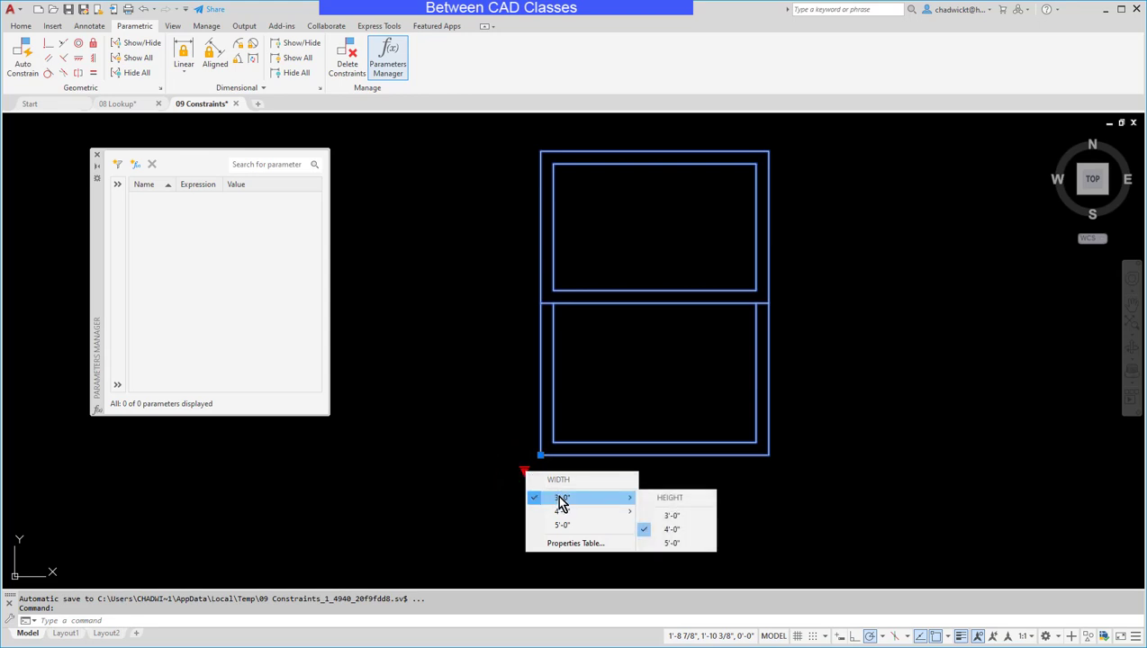
left_click(683, 515)
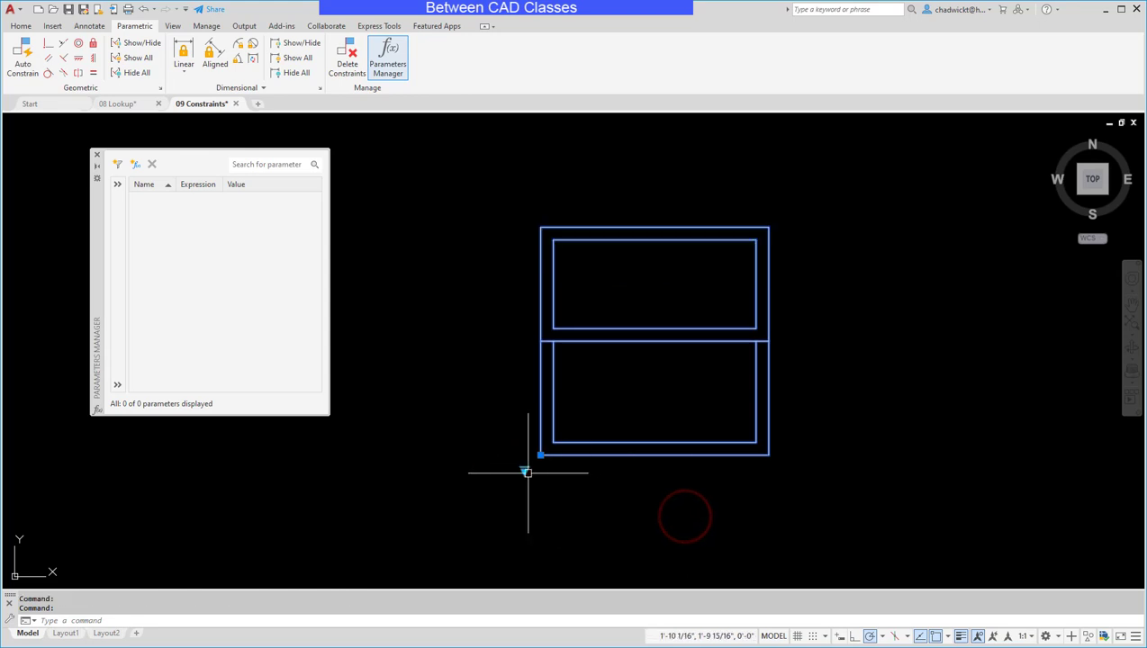
- Test the window block's 5'-0" WIDTH preset and its 4'-0" WIDTH by 4'-0" HEIGHT preset
left_click(523, 470)
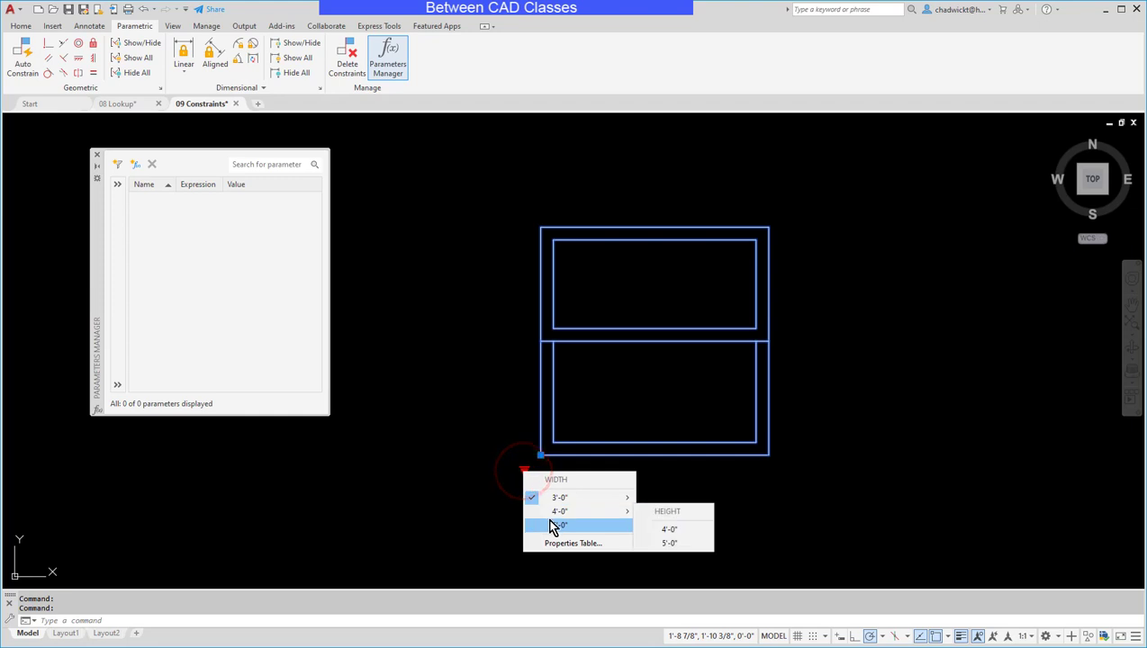
left_click(553, 527)
middle_click_drag(540, 476, 545, 534)
left_click(518, 516)
mouse_move(553, 553)
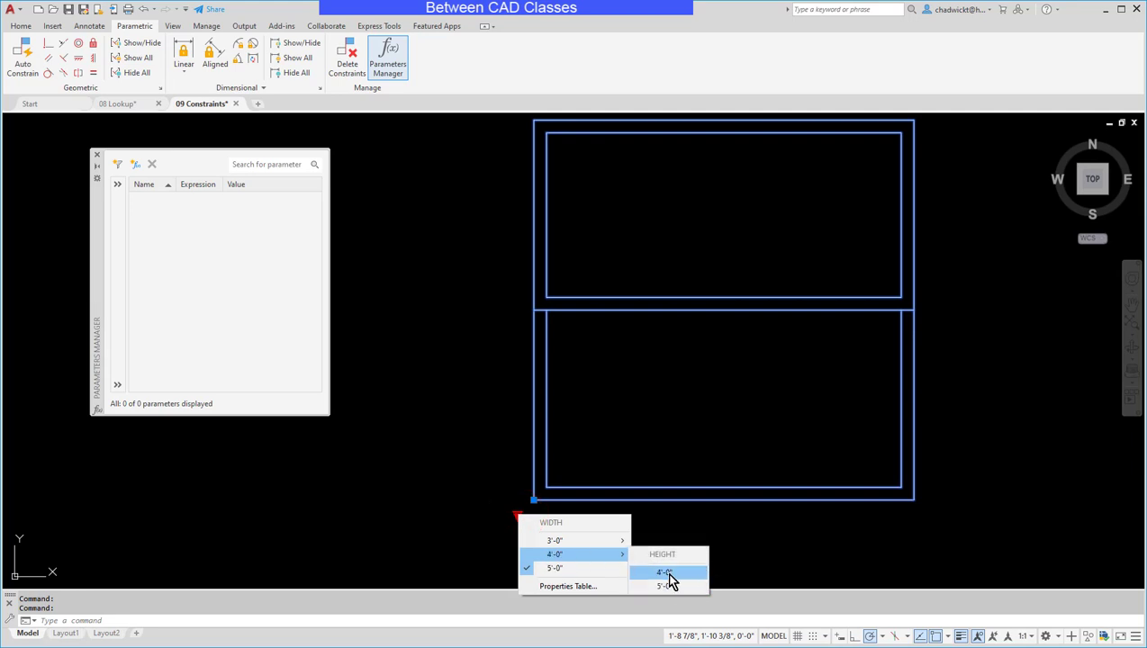
left_click(668, 575)
- Return the window block to the 3'-0" WIDTH by 3'-0" HEIGHT preset
left_click(517, 518)
mouse_move(599, 542)
left_click(662, 562)
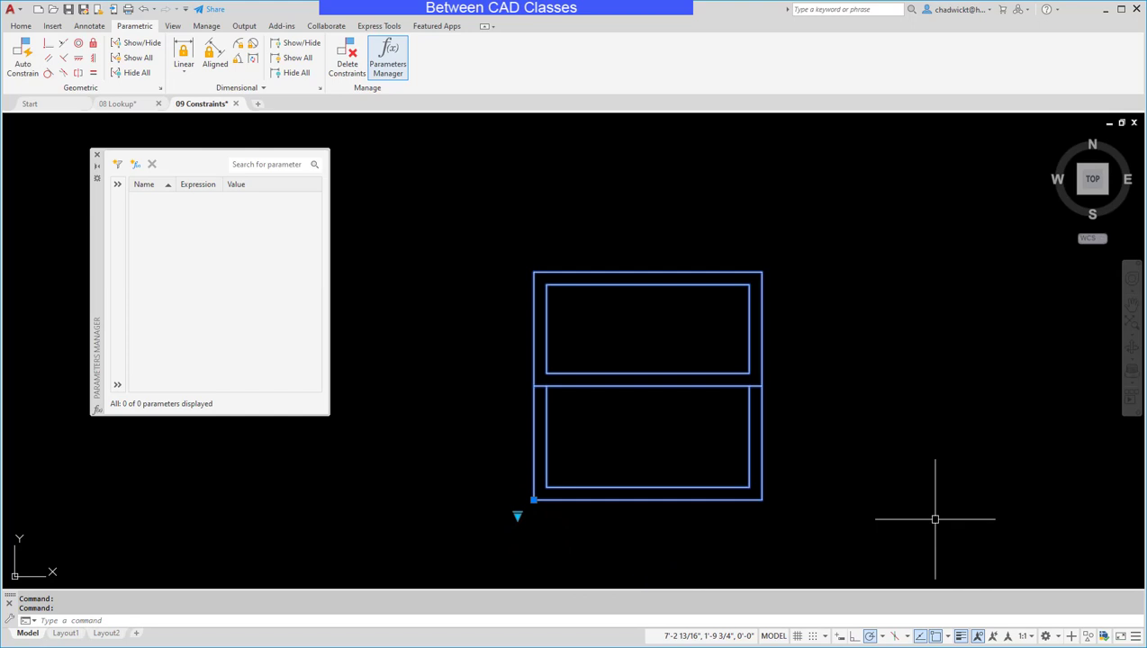